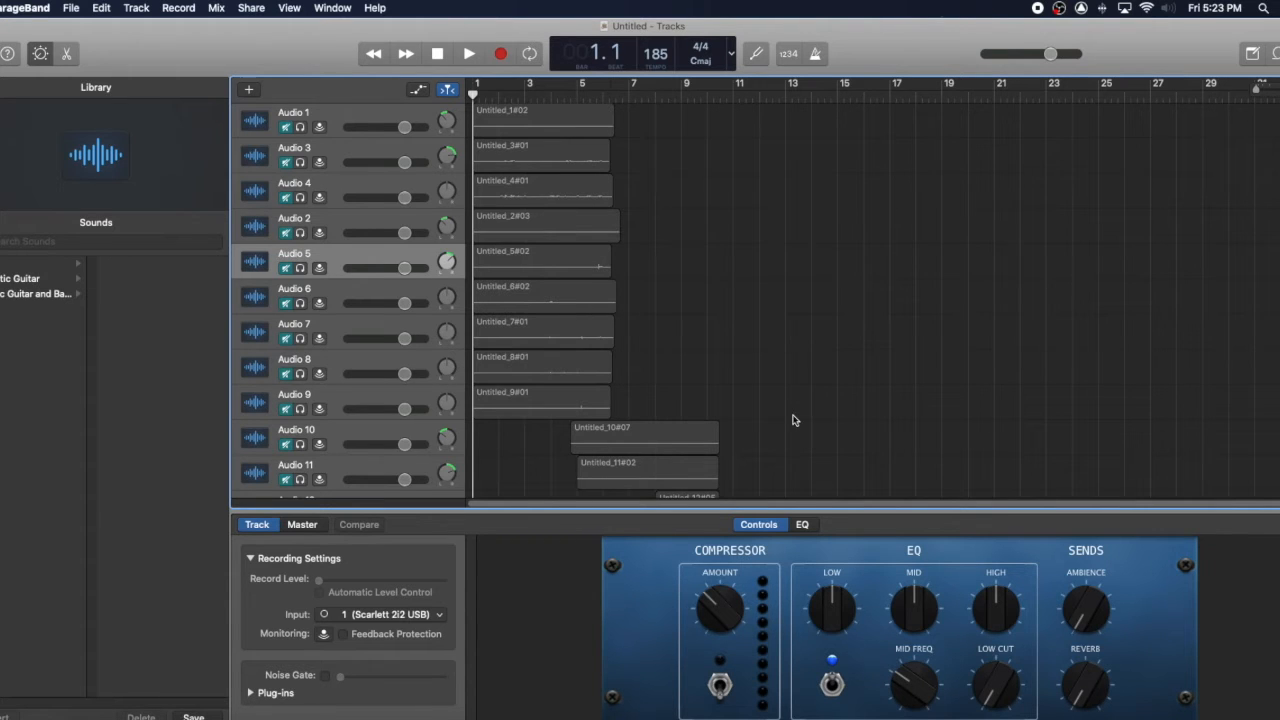
# Hide the Smart Controls, start adding a new track and compare the microphone, guitar and drummer track types.
pyautogui.press('b')
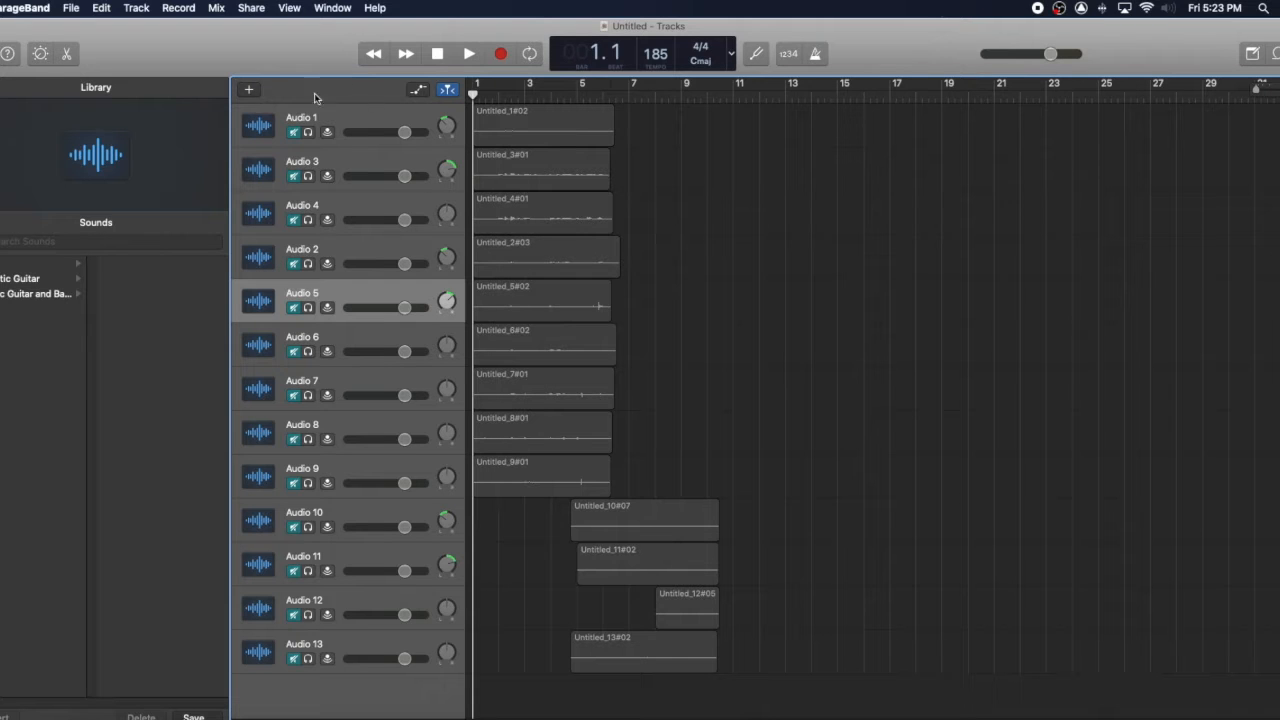
pyautogui.click(249, 90)
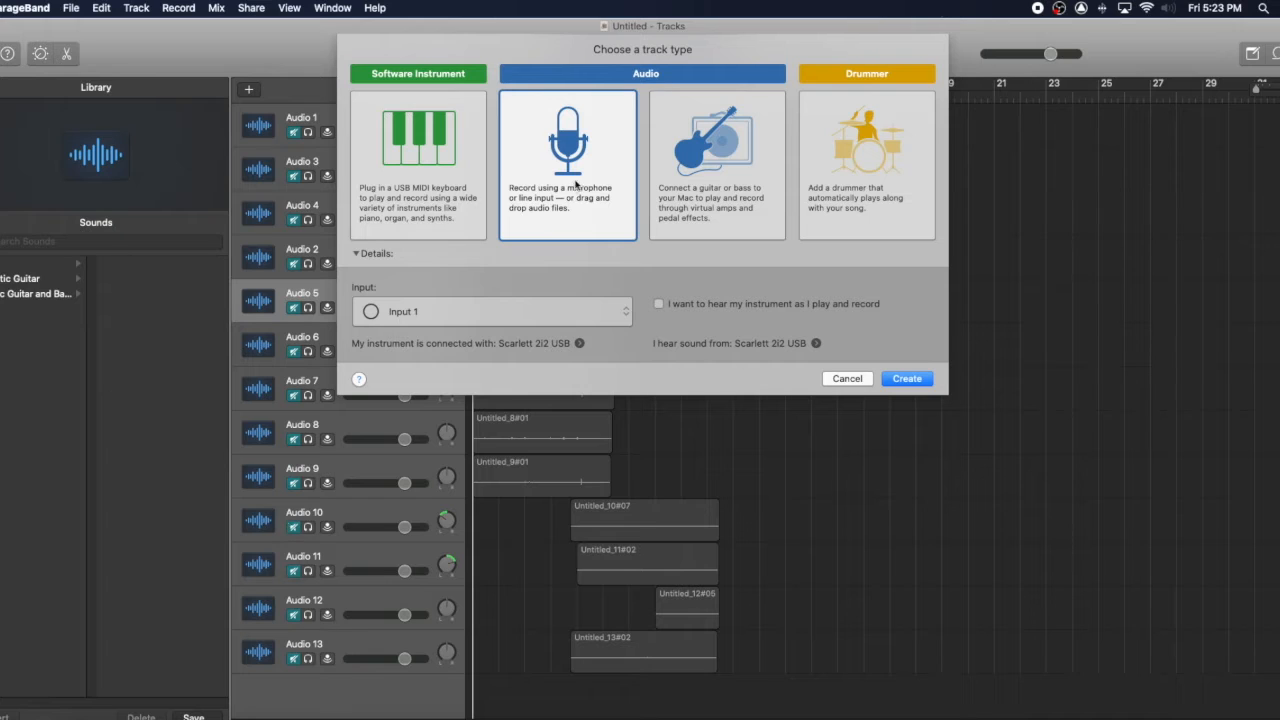
pyautogui.click(731, 185)
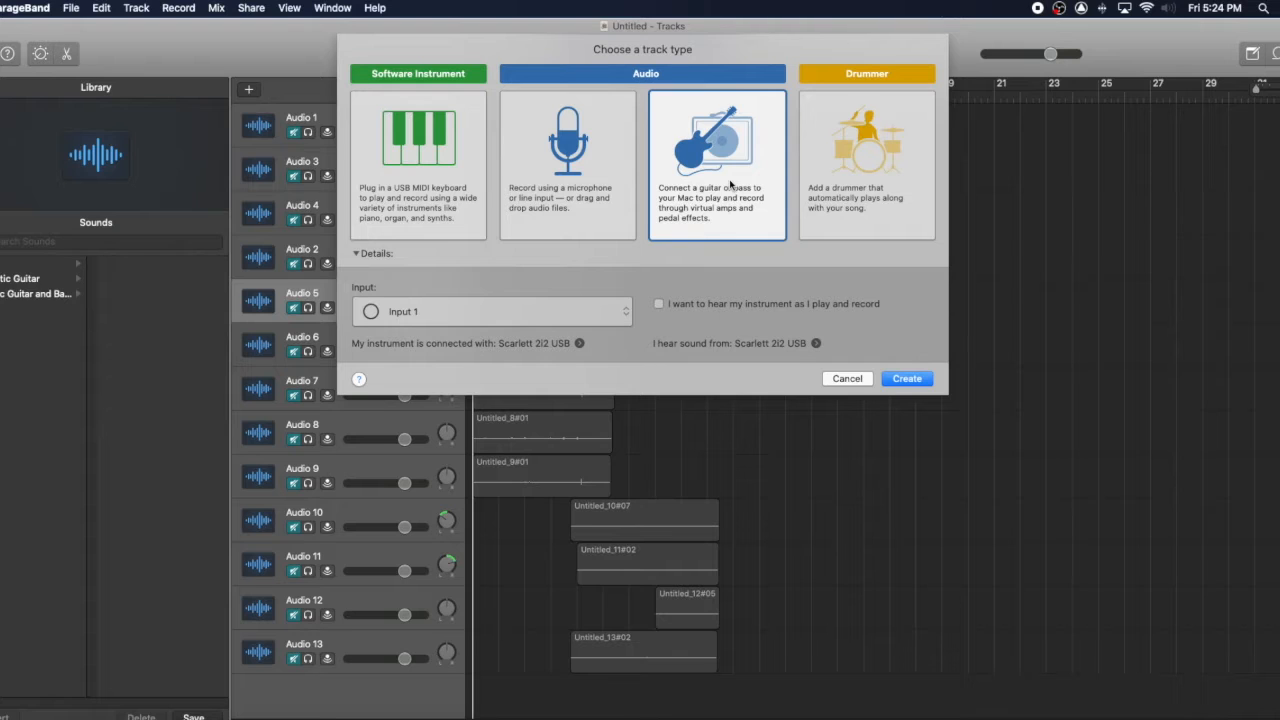
pyautogui.click(882, 180)
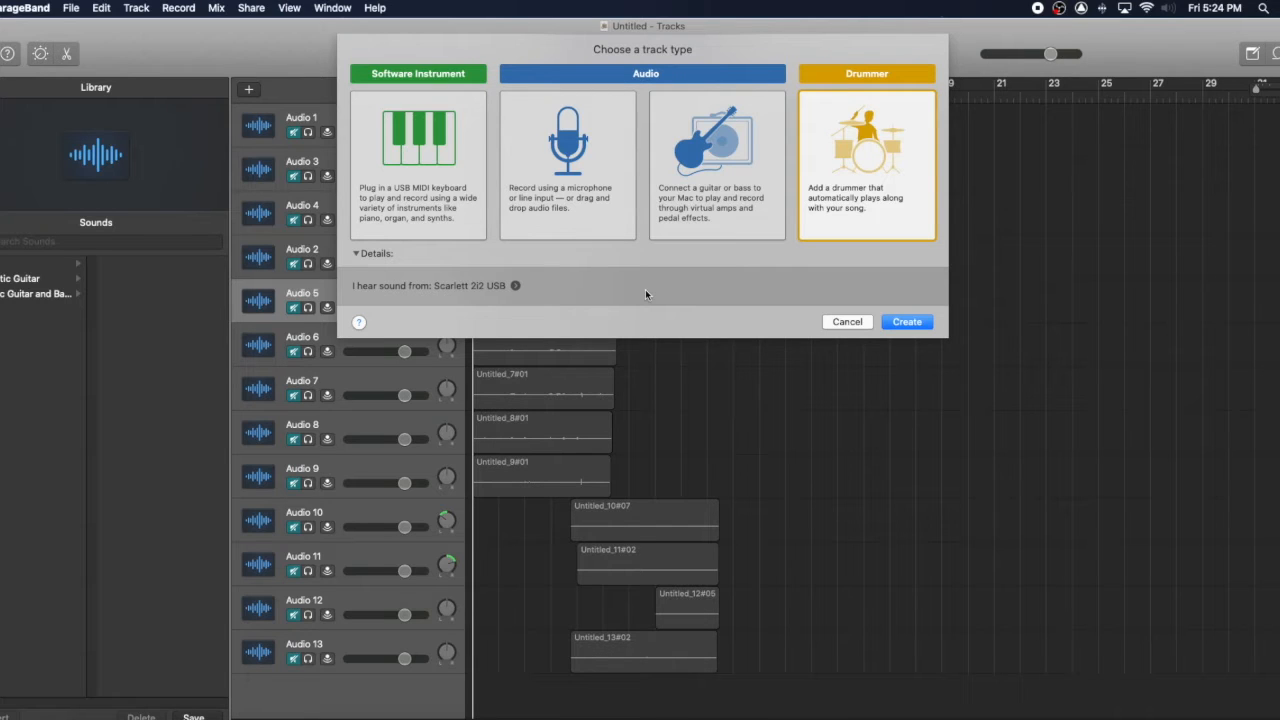
pyautogui.click(605, 219)
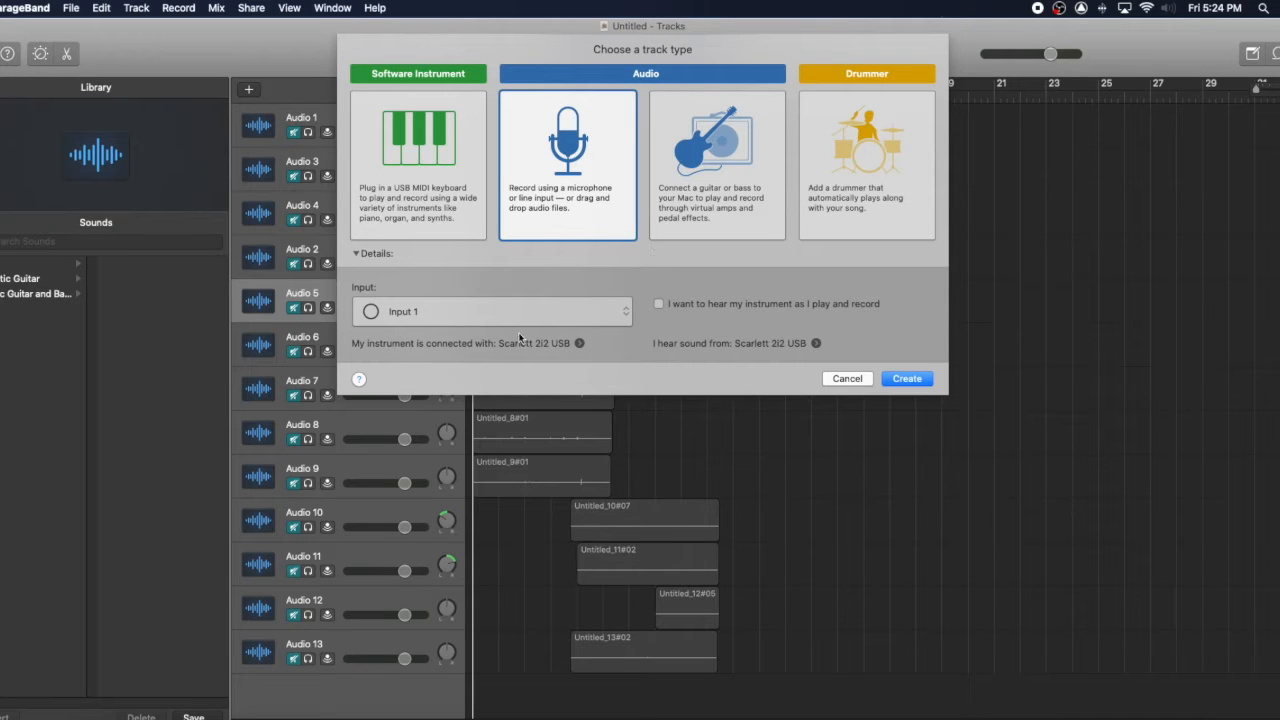
# Review the input choices for a microphone audio track, keep Input 1 and cancel the new track.
pyautogui.click(565, 316)
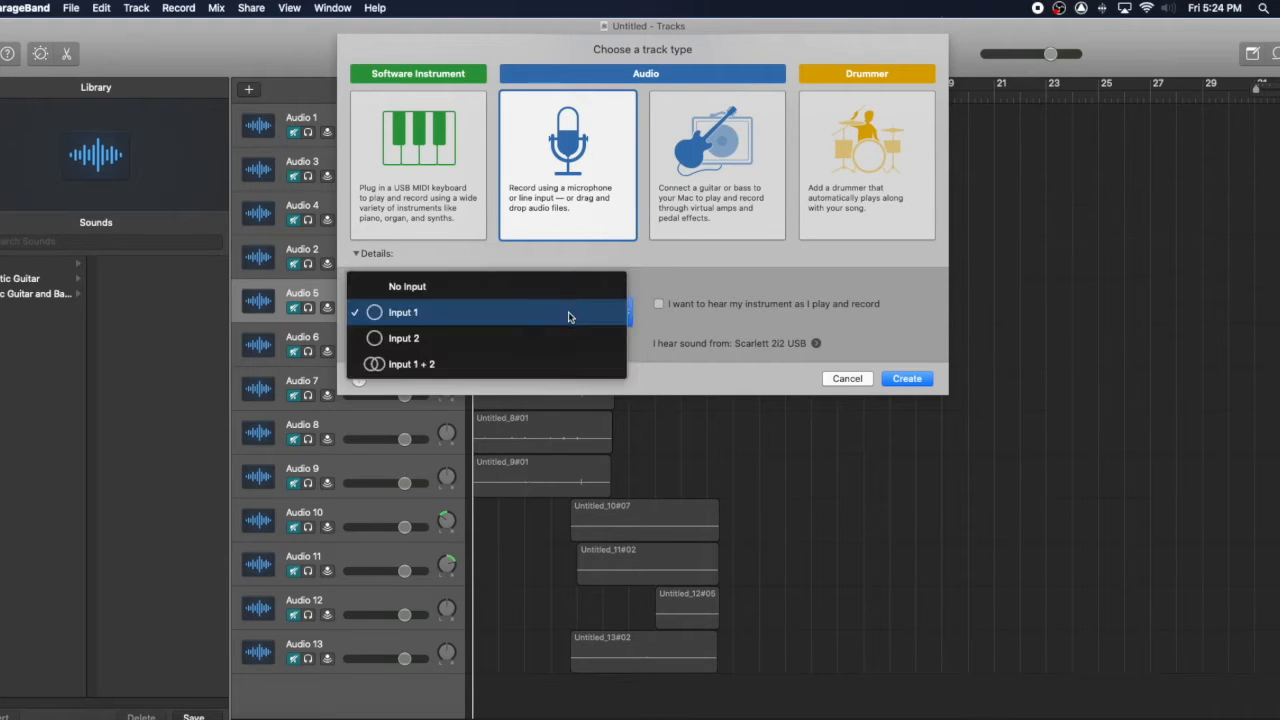
pyautogui.click(405, 312)
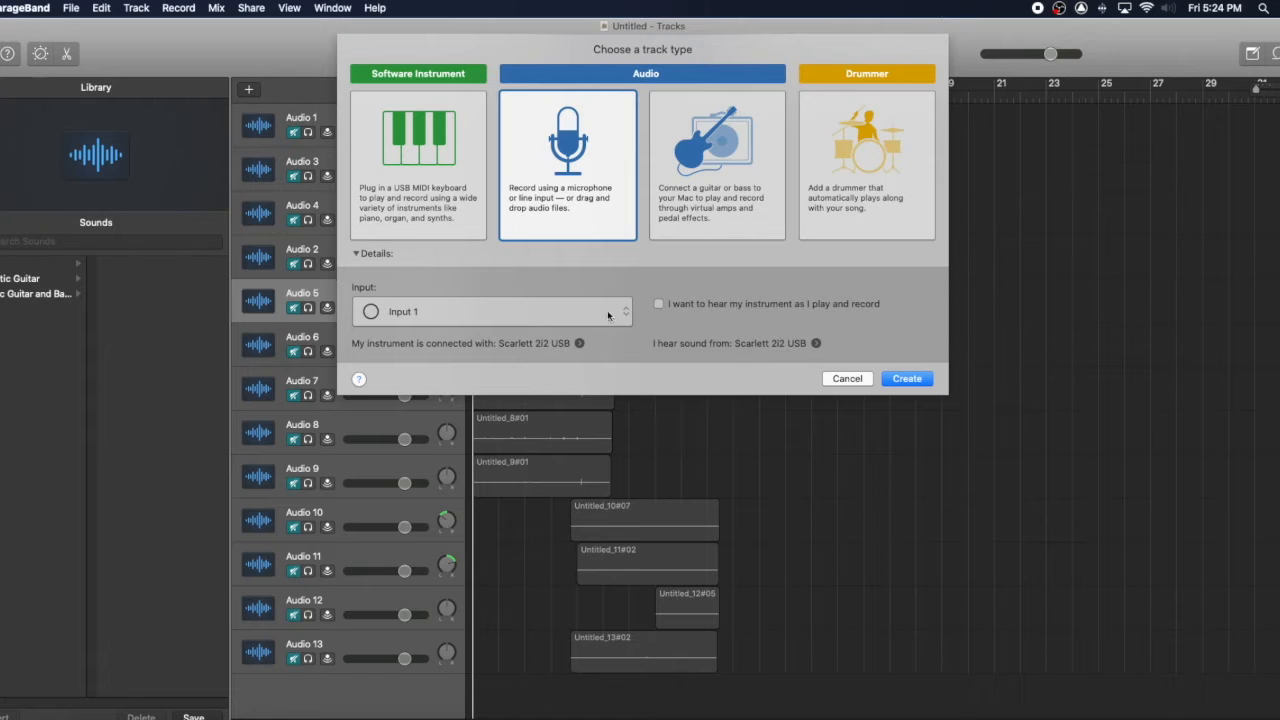
pyautogui.click(608, 316)
pyautogui.click(608, 315)
pyautogui.click(608, 314)
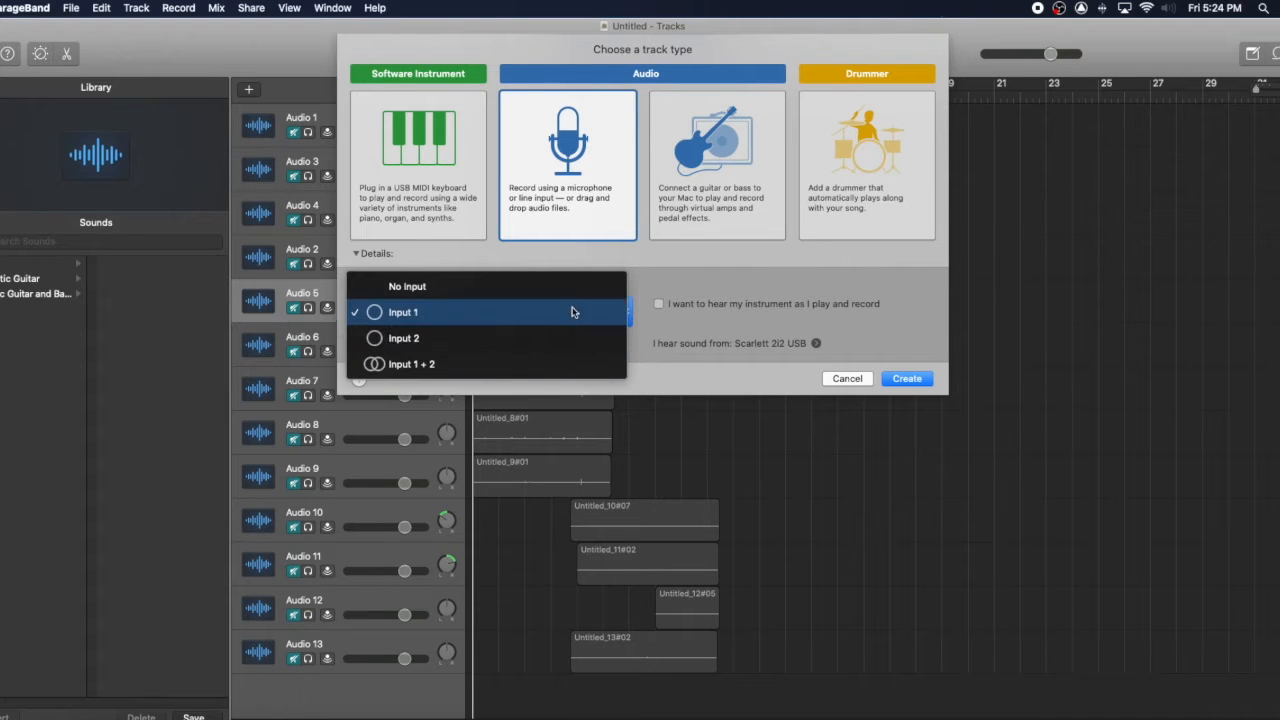
pyautogui.click(575, 312)
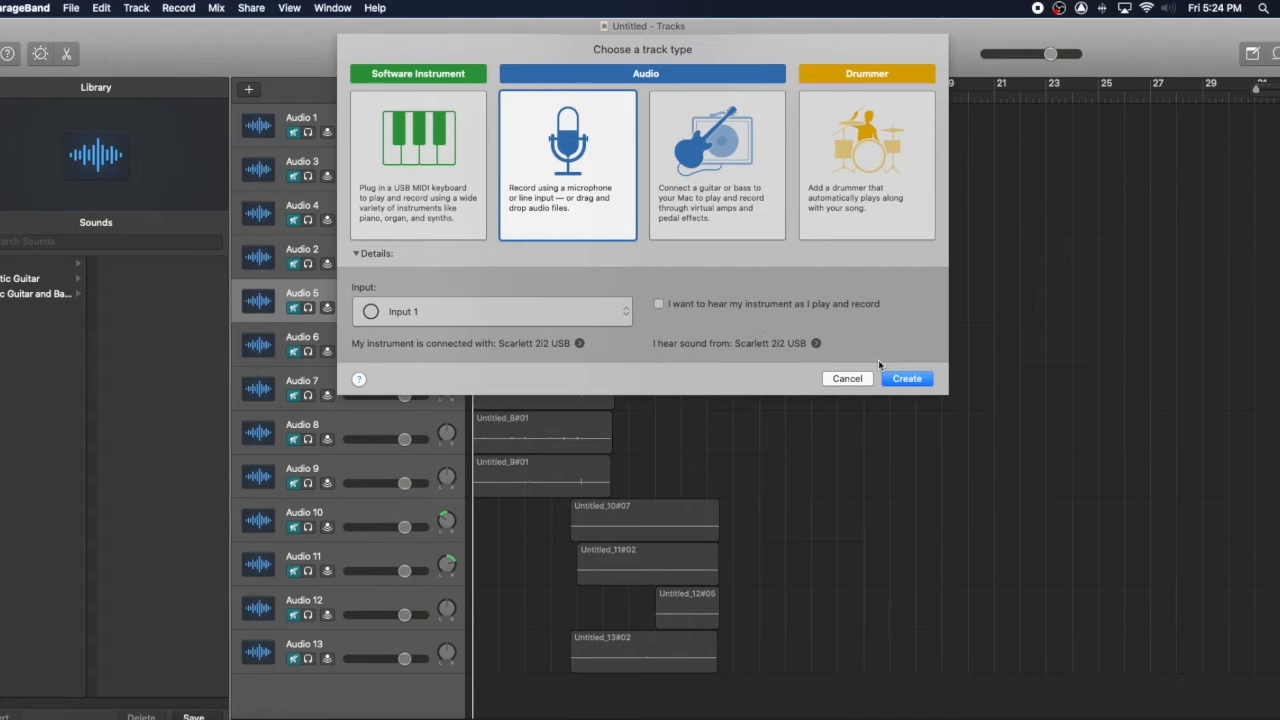
pyautogui.click(855, 382)
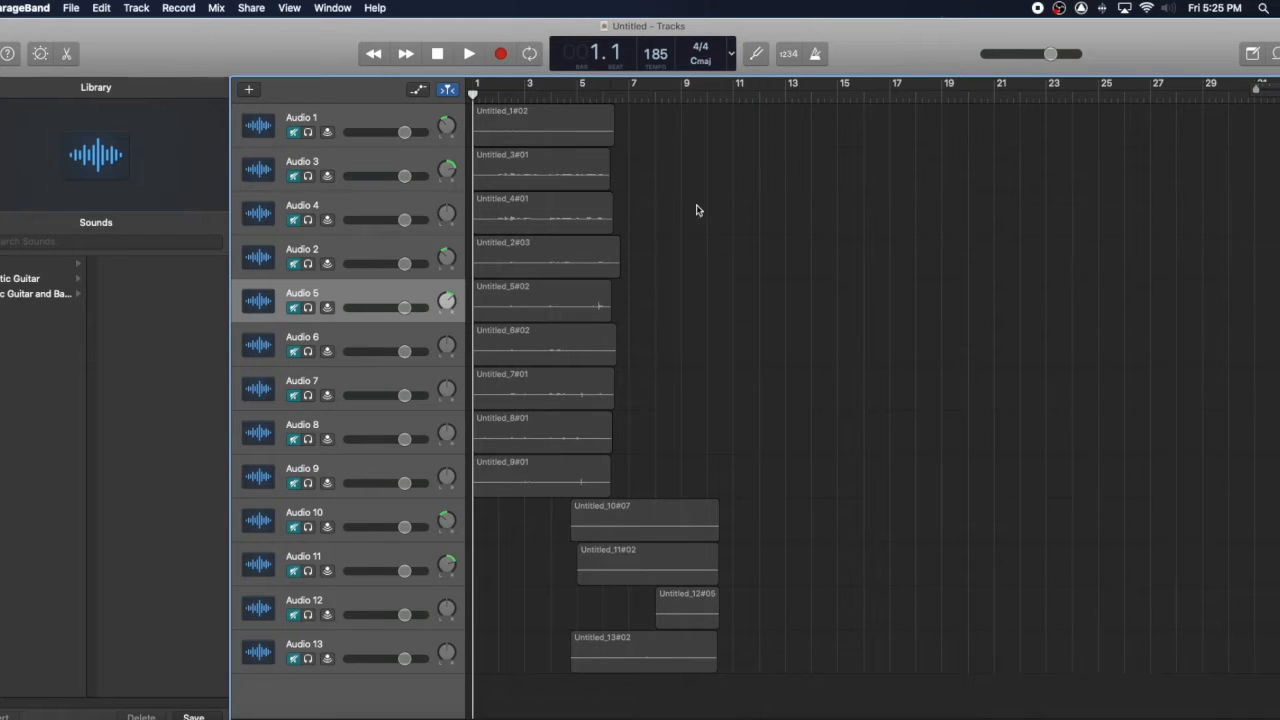
# Open the preferences in the middle of the screen and review the General and Audio/MIDI settings.
pyautogui.click(14, 10)
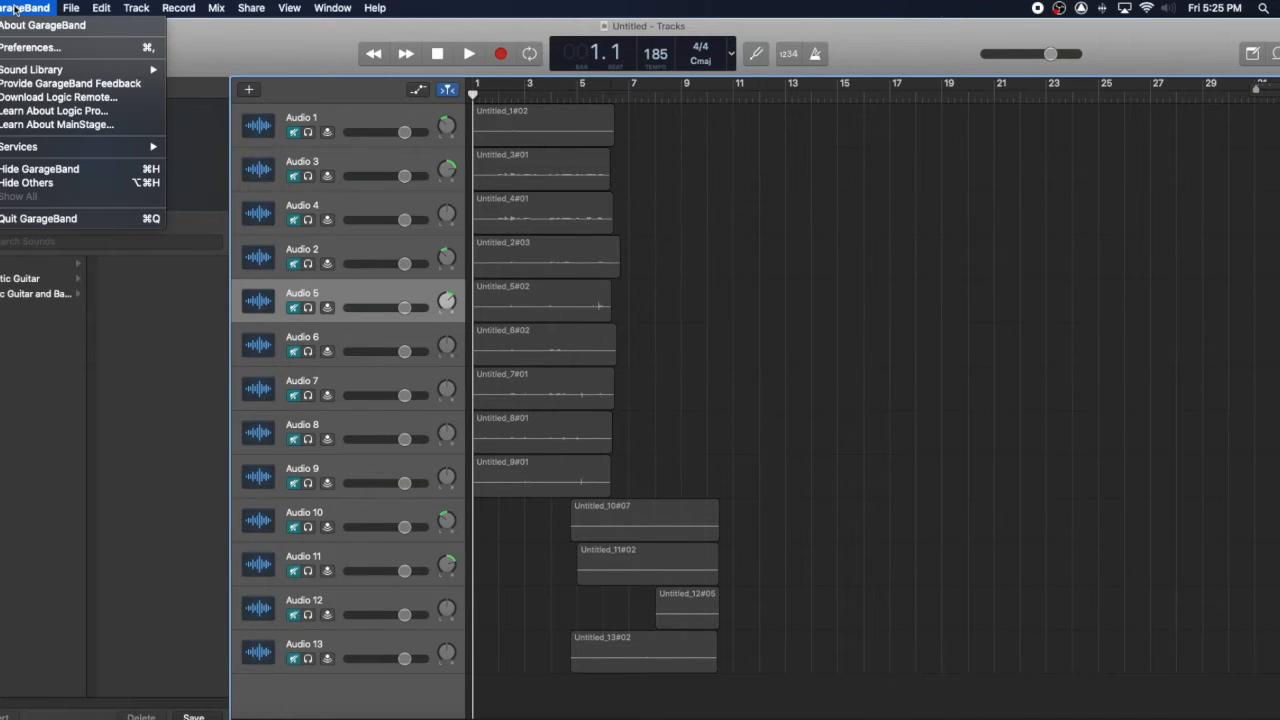
pyautogui.click(13, 48)
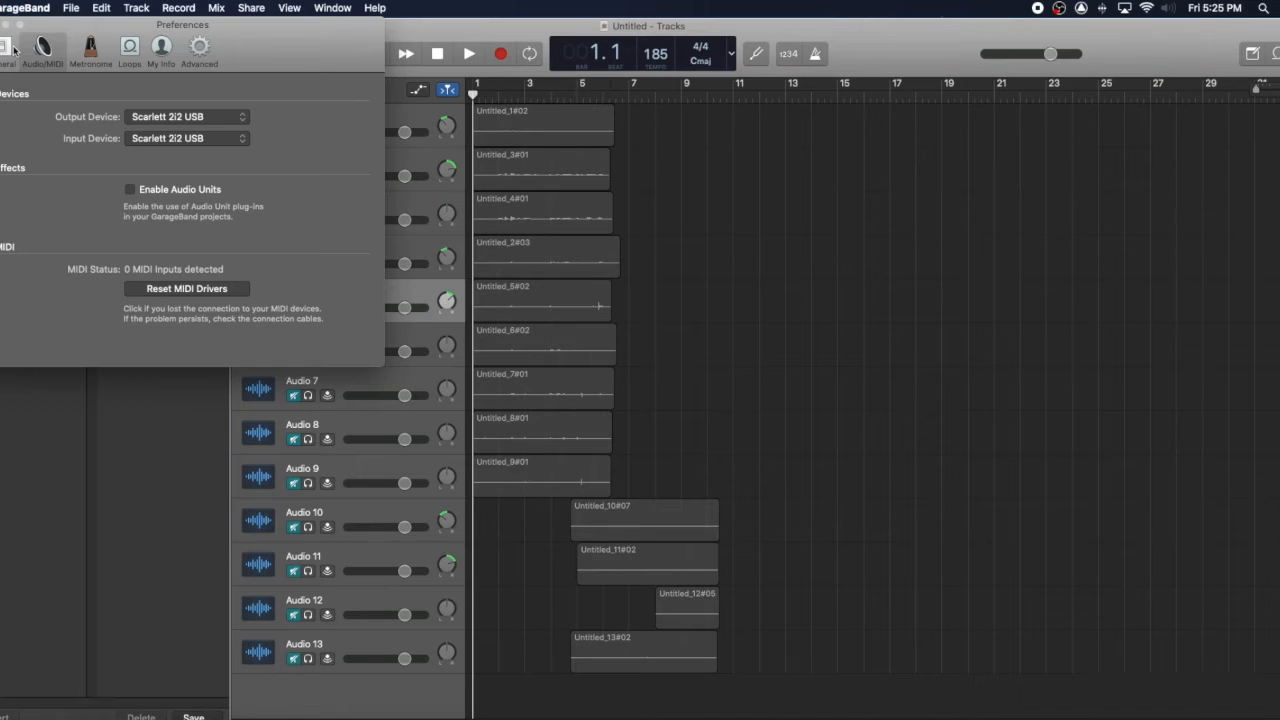
pyautogui.moveTo(254, 36); pyautogui.dragTo(705, 142)
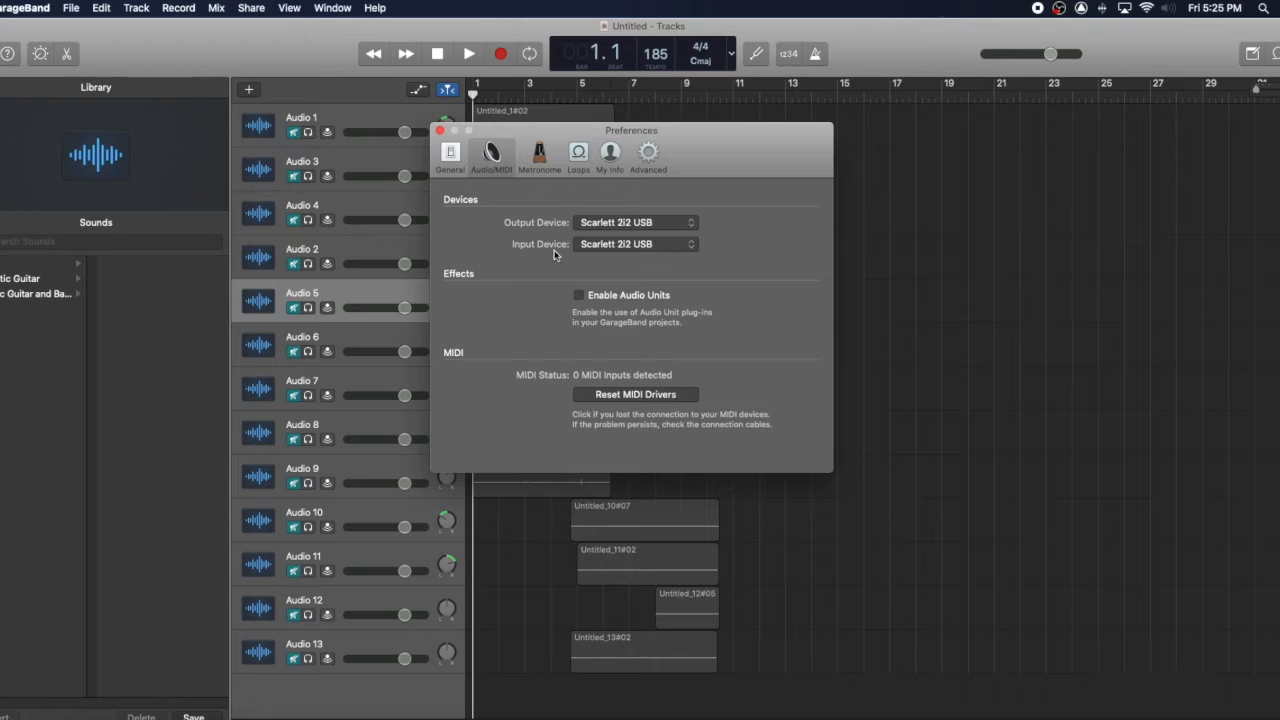
pyautogui.click(450, 157)
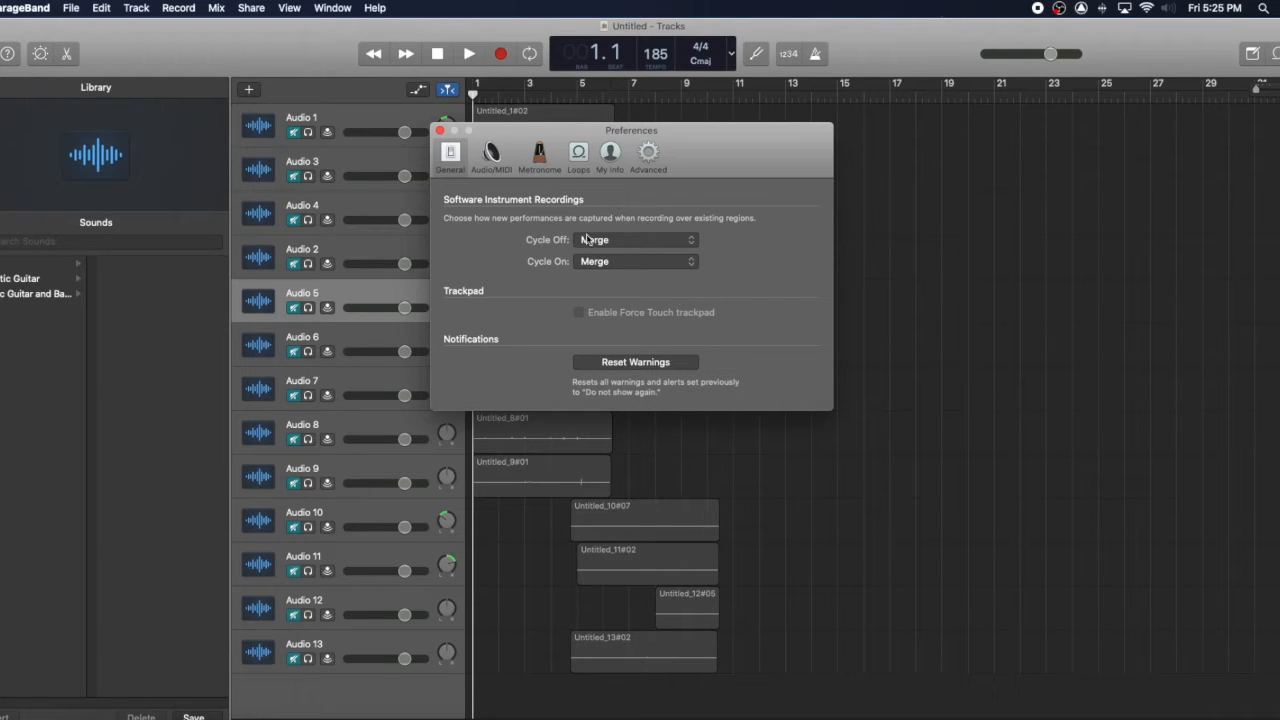
pyautogui.click(492, 155)
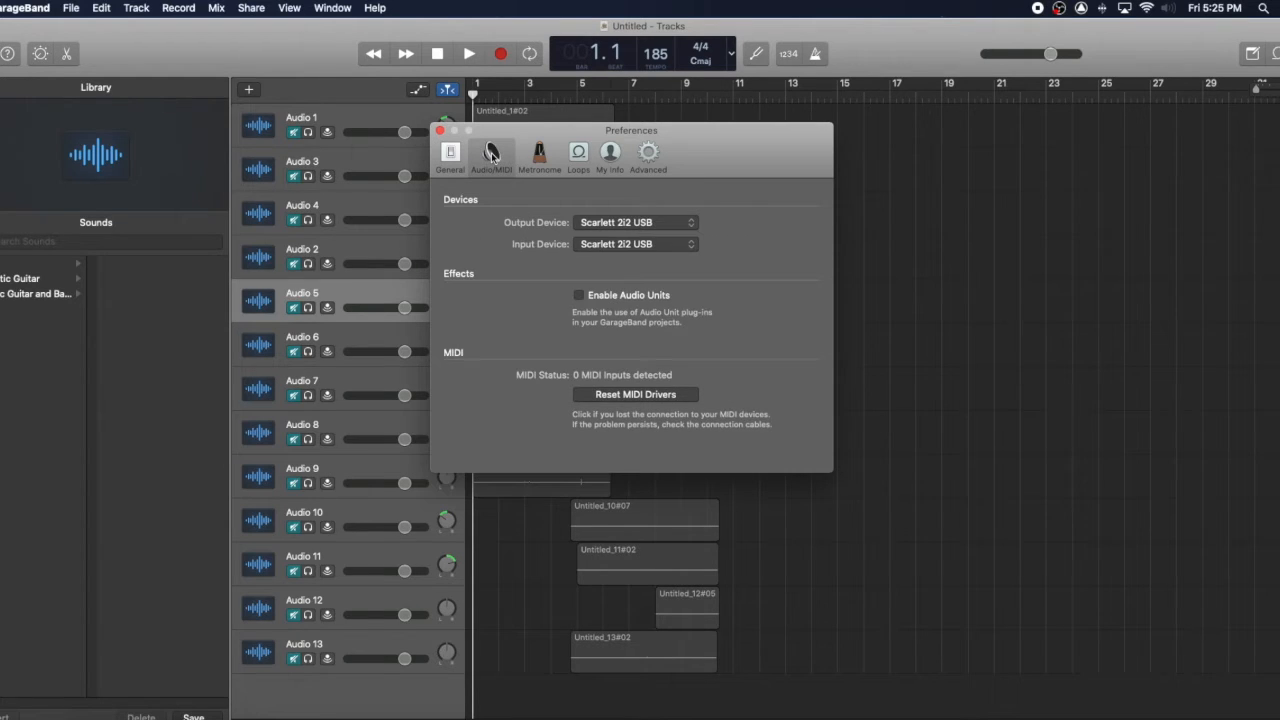
# Select Scarlett 2i2 USB as the output device and check the available input devices.
pyautogui.click(655, 225)
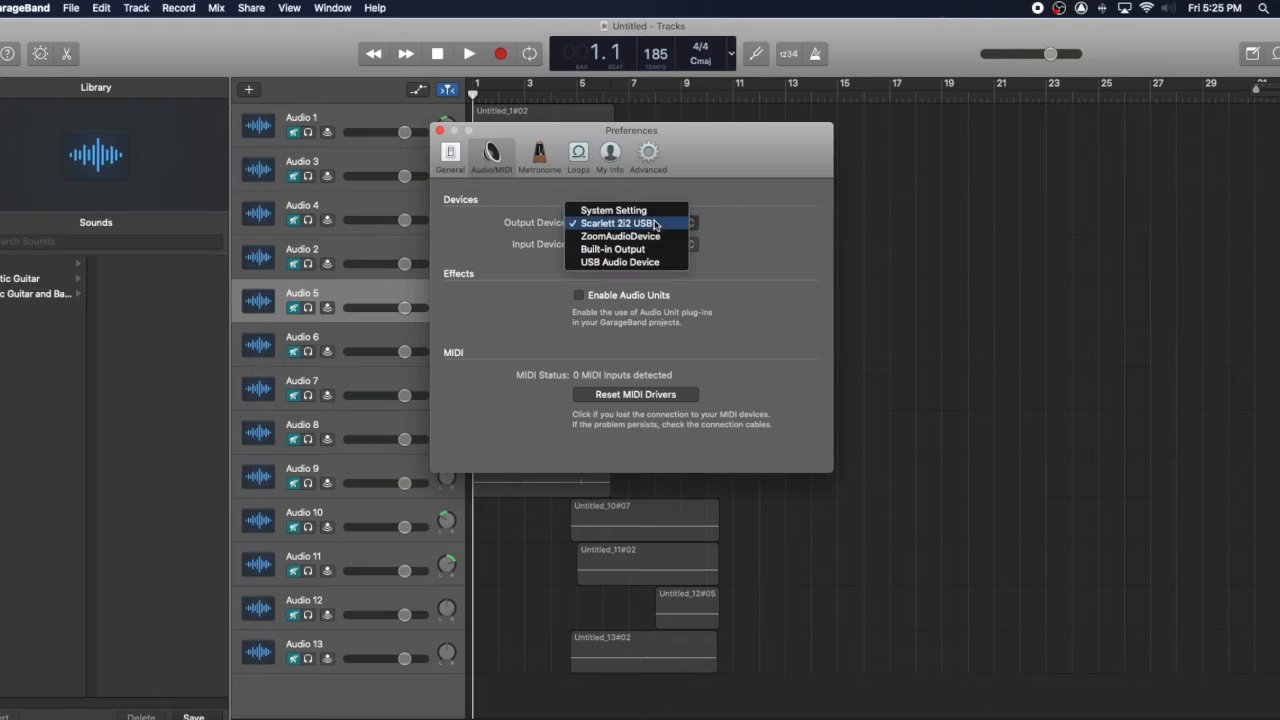
pyautogui.click(682, 225)
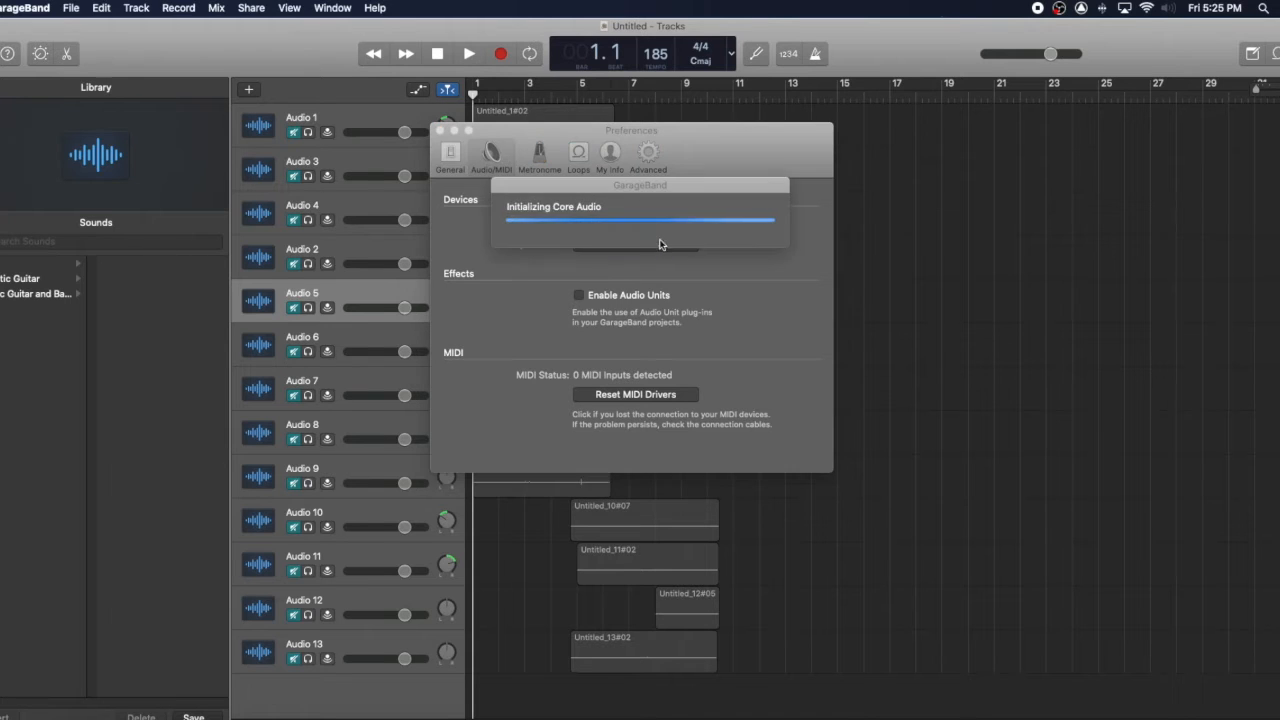
pyautogui.click(650, 246)
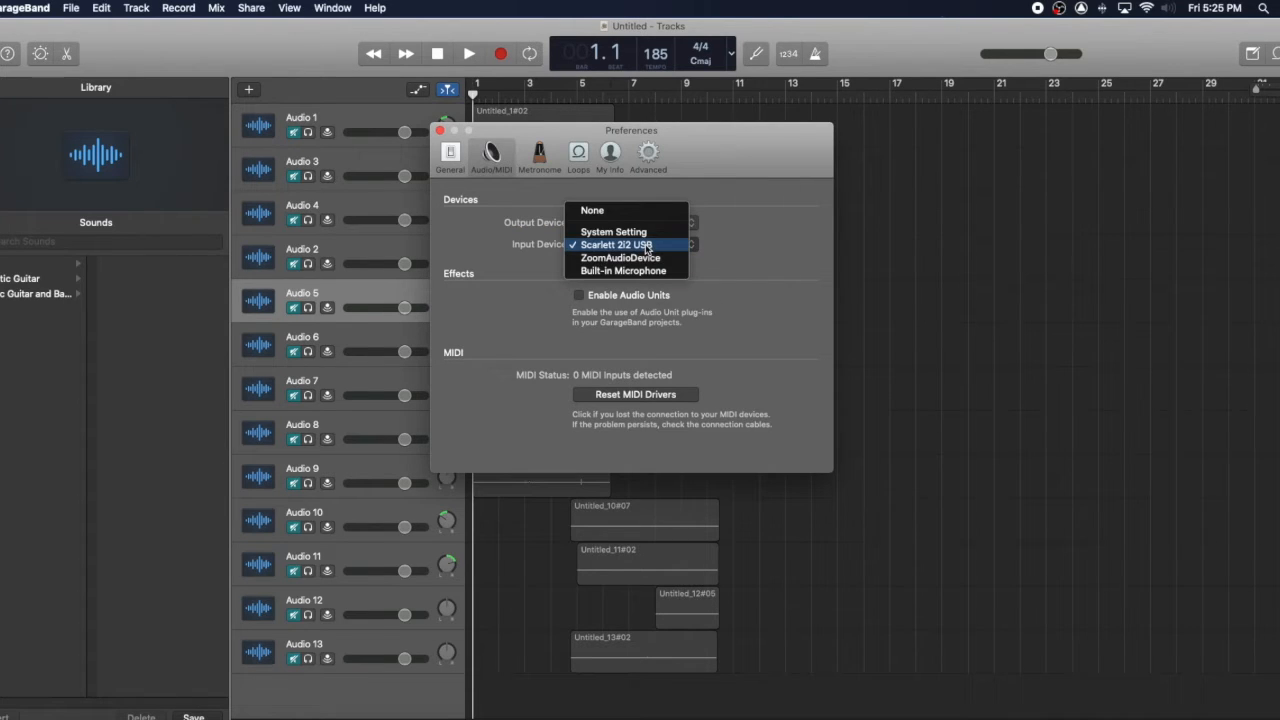
pyautogui.click(637, 279)
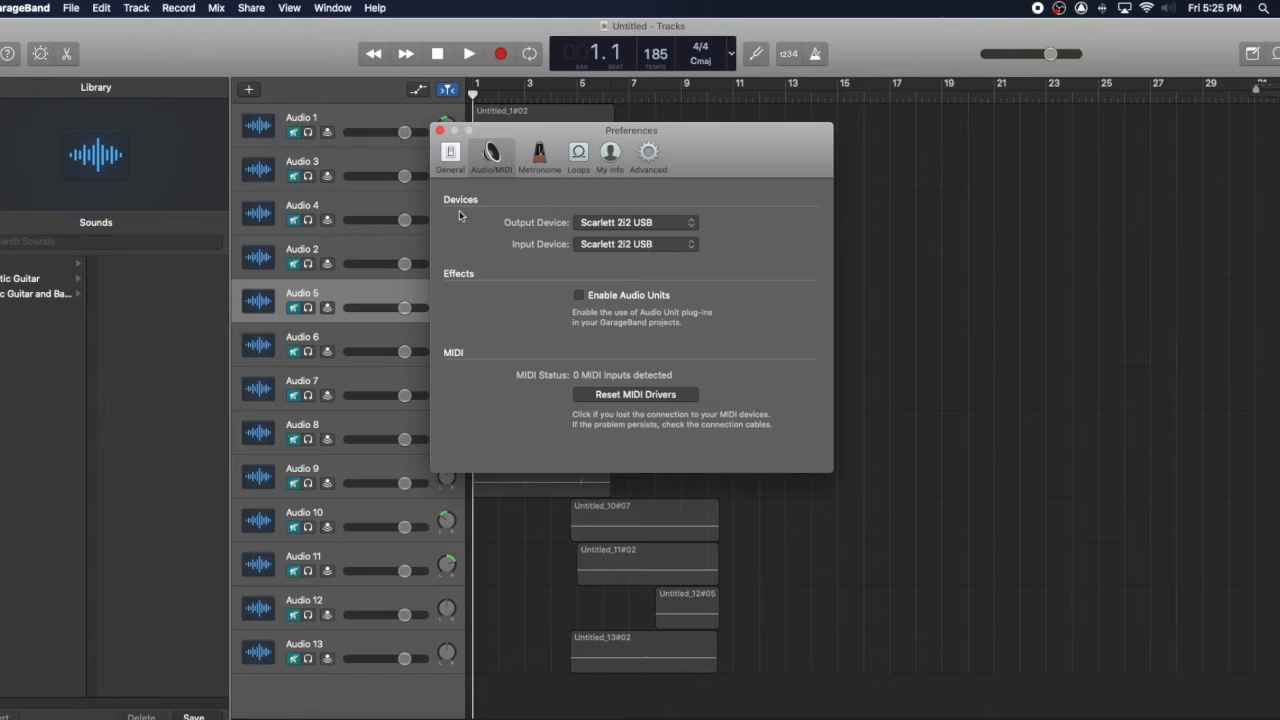
# Review the metronome settings and the 24-bit audio recording resolution, and close the preferences.
pyautogui.click(539, 155)
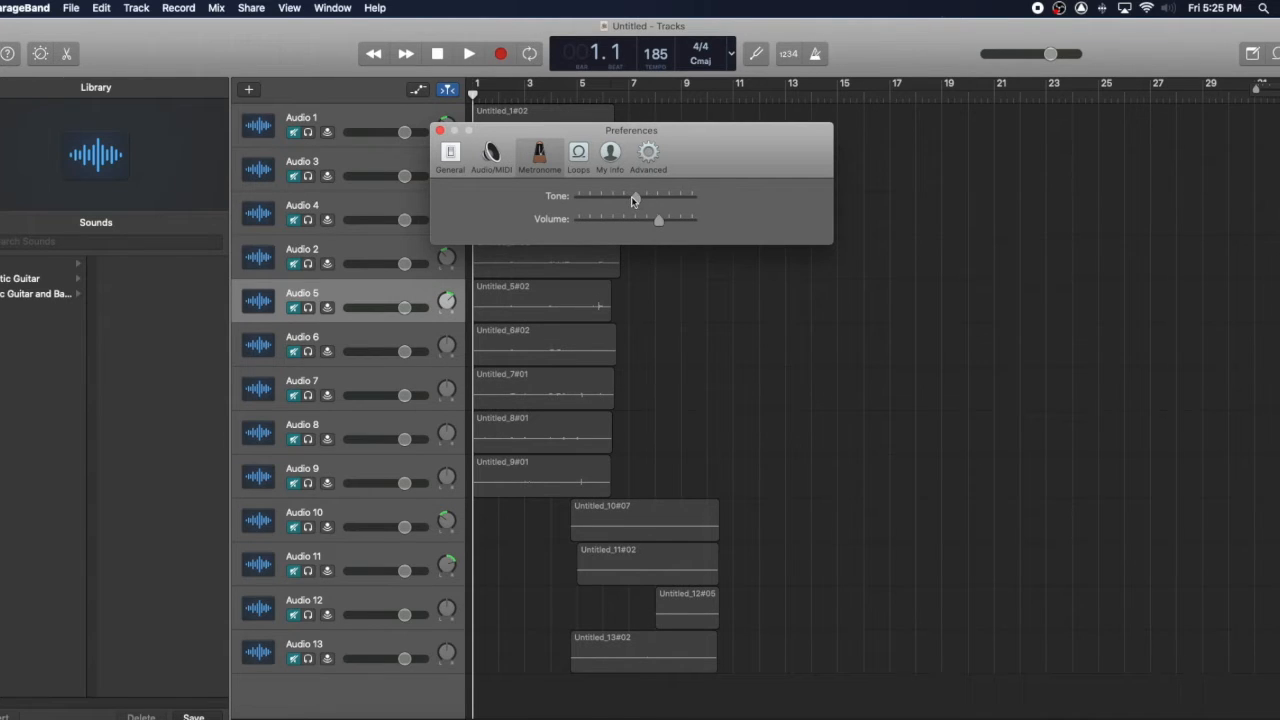
pyautogui.click(648, 152)
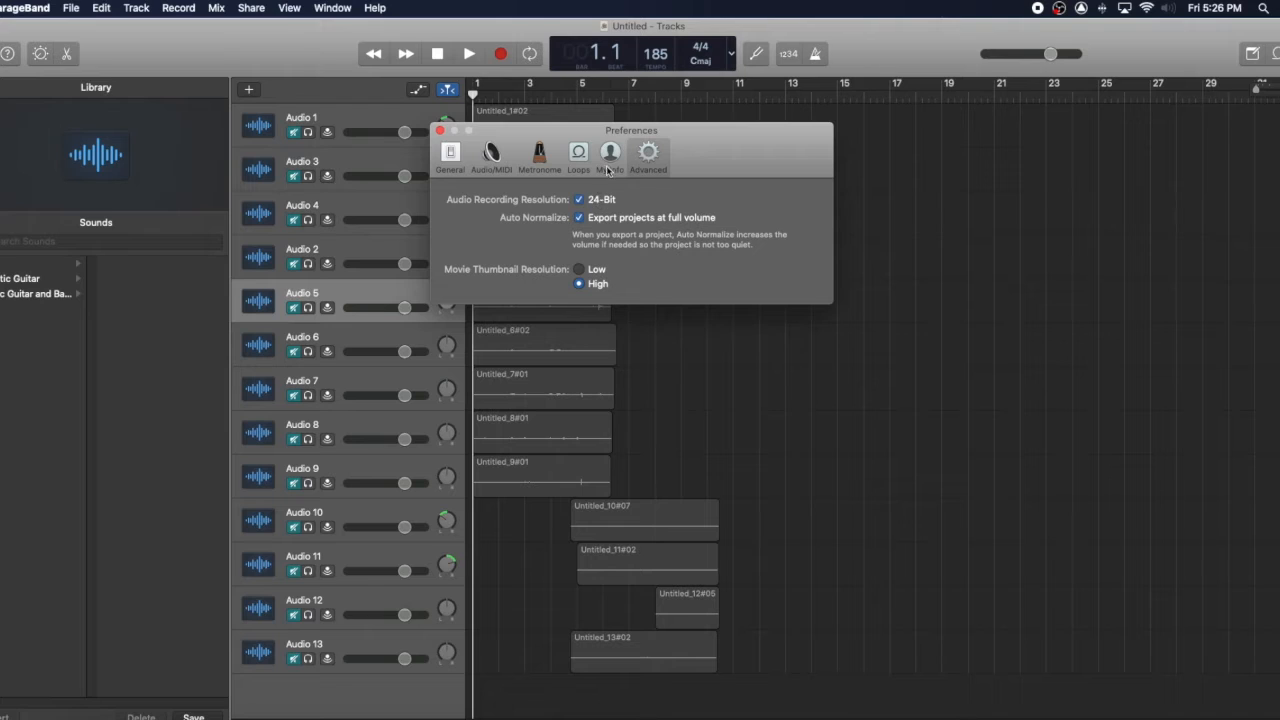
pyautogui.click(579, 200)
pyautogui.click(490, 155)
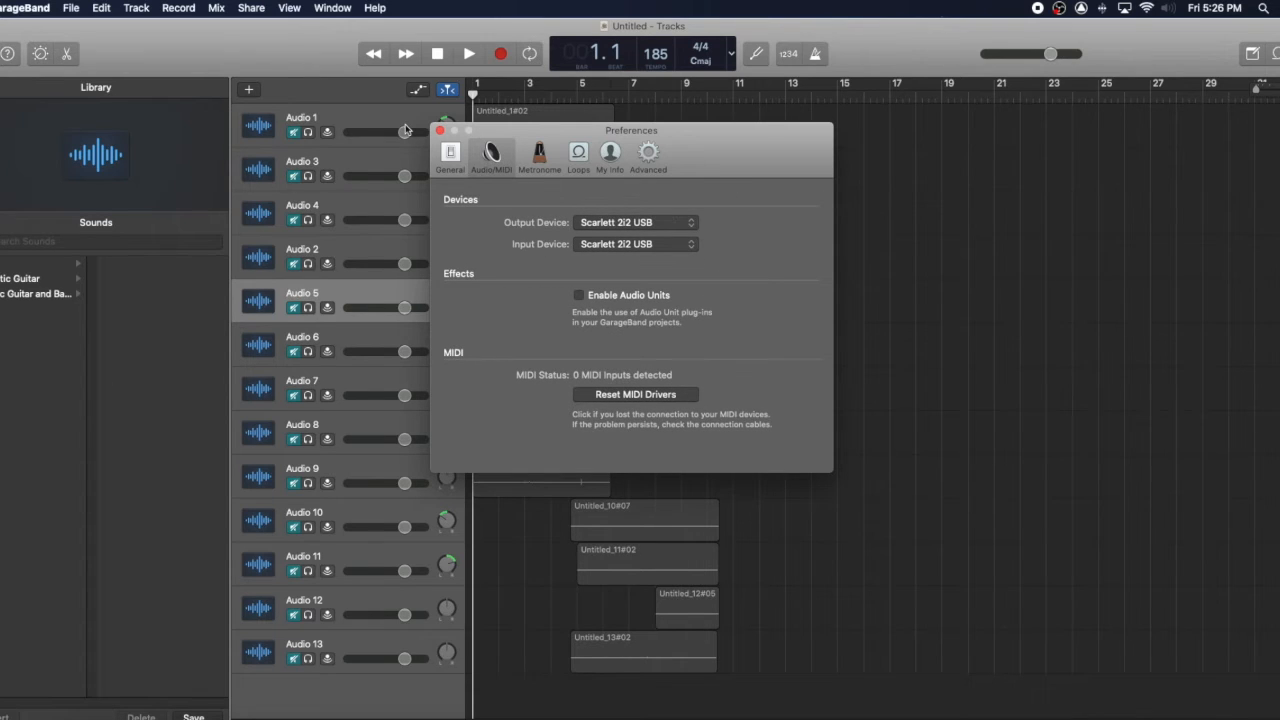
pyautogui.click(439, 131)
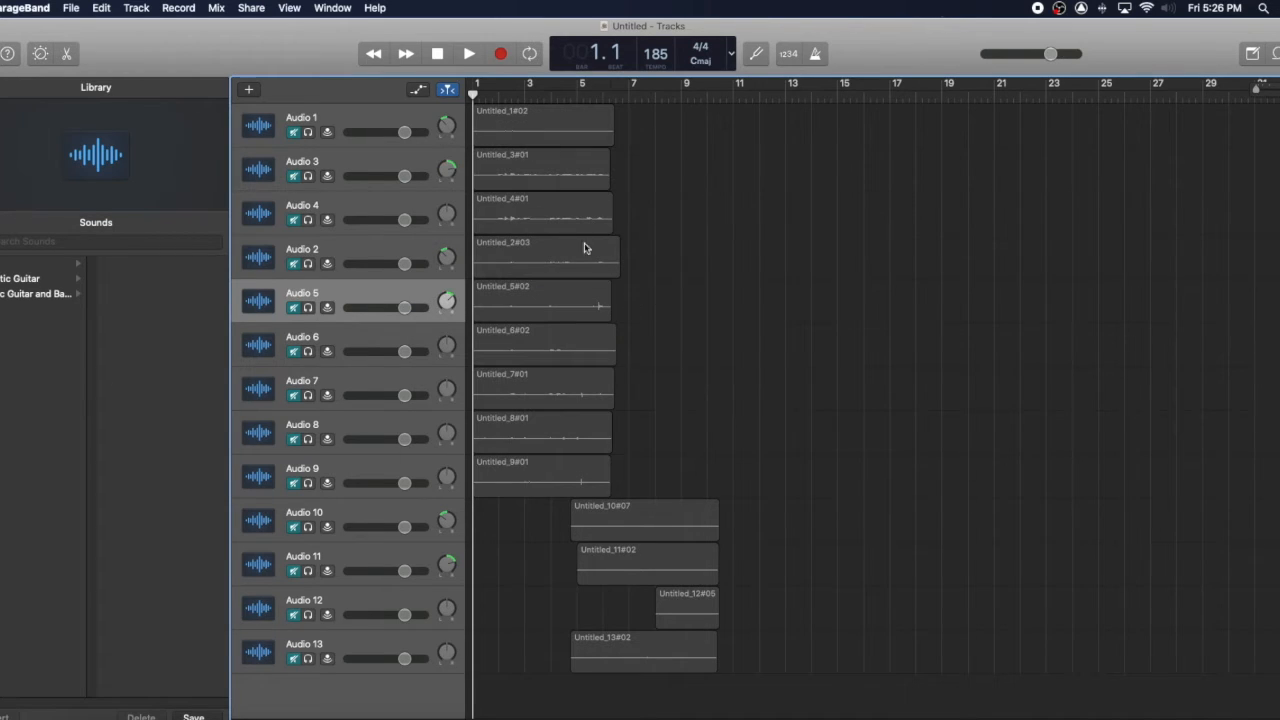
# Unmute the Audio 1 track and switch its input monitoring on and back off.
pyautogui.click(298, 140)
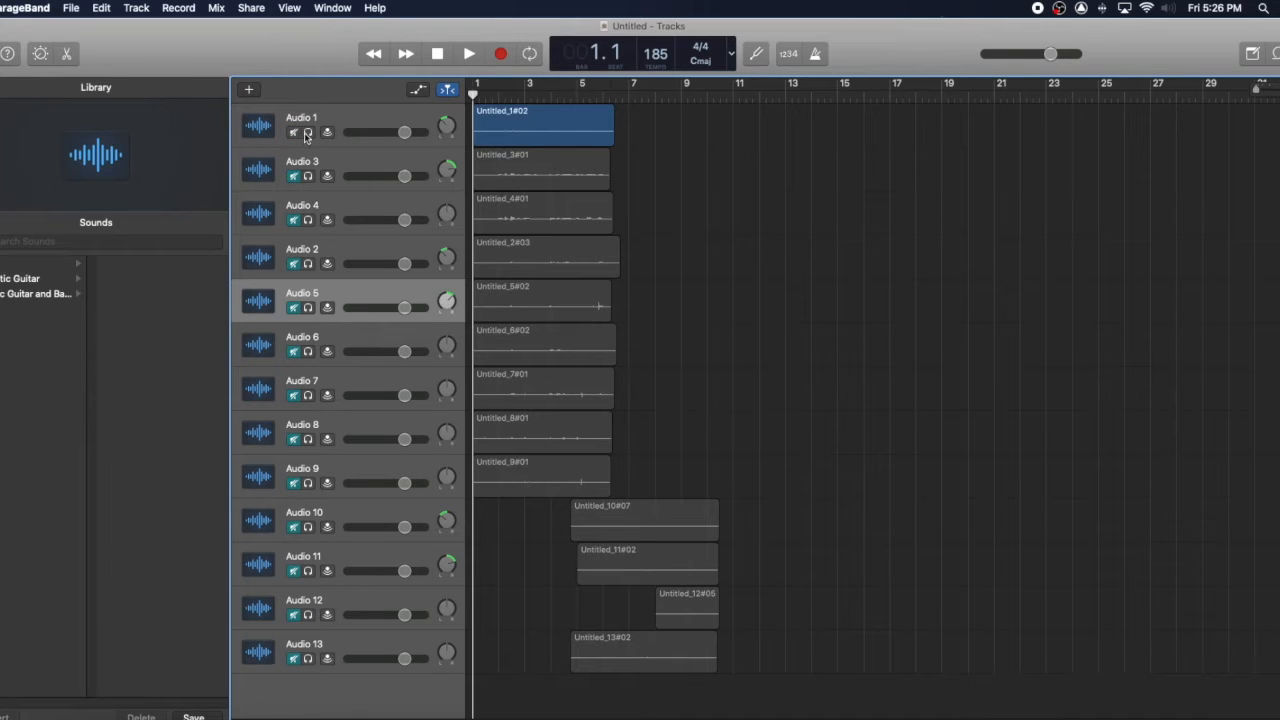
pyautogui.click(327, 131)
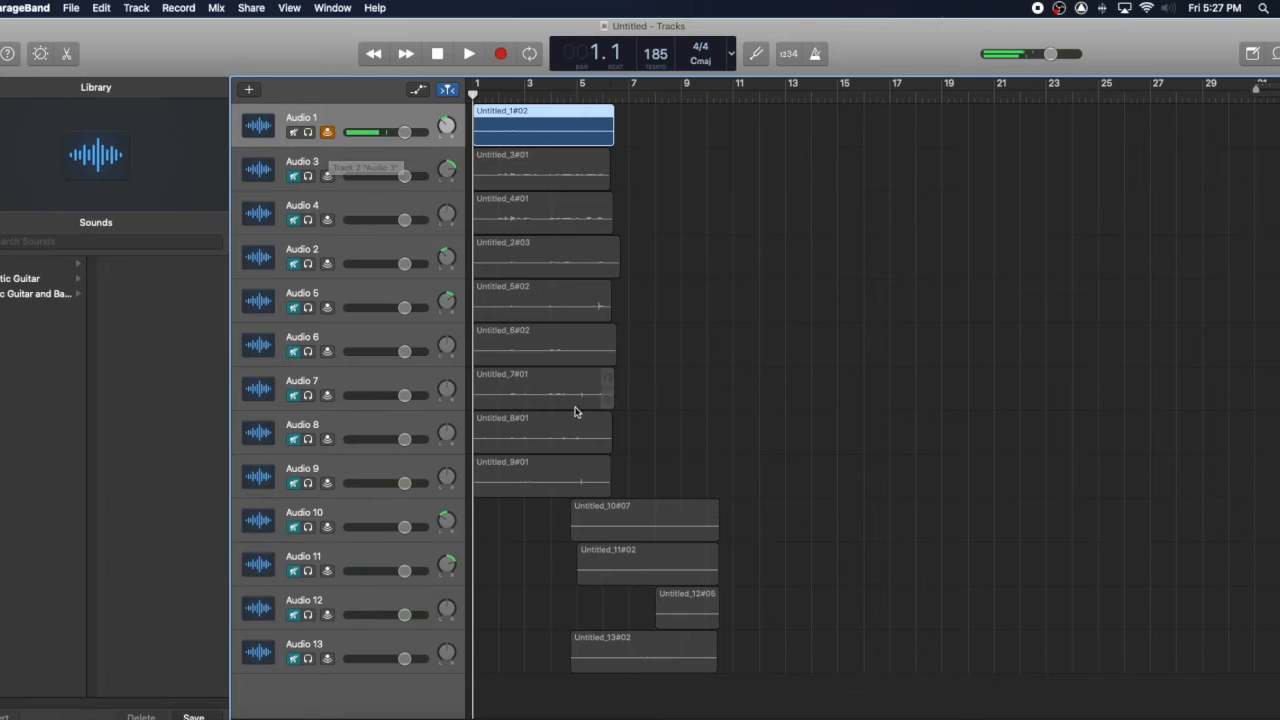
pyautogui.click(326, 132)
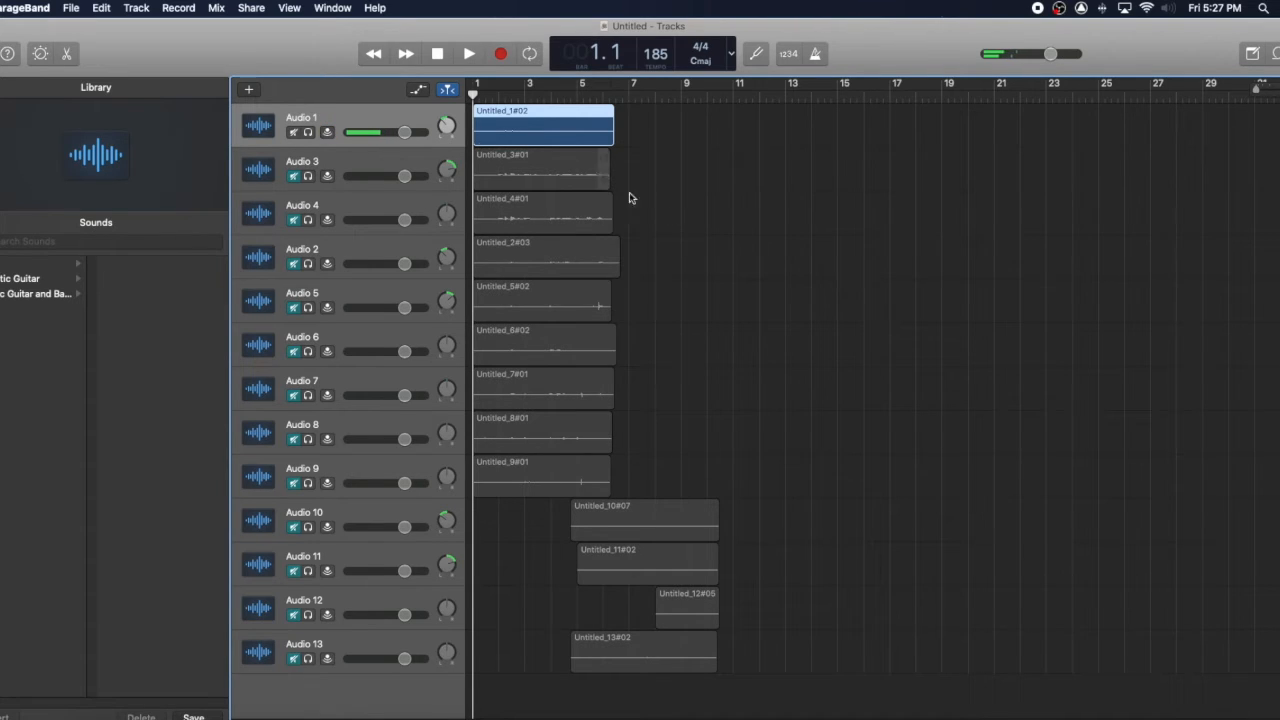
# Mute the Audio 1 track and play the project briefly.
pyautogui.click(295, 133)
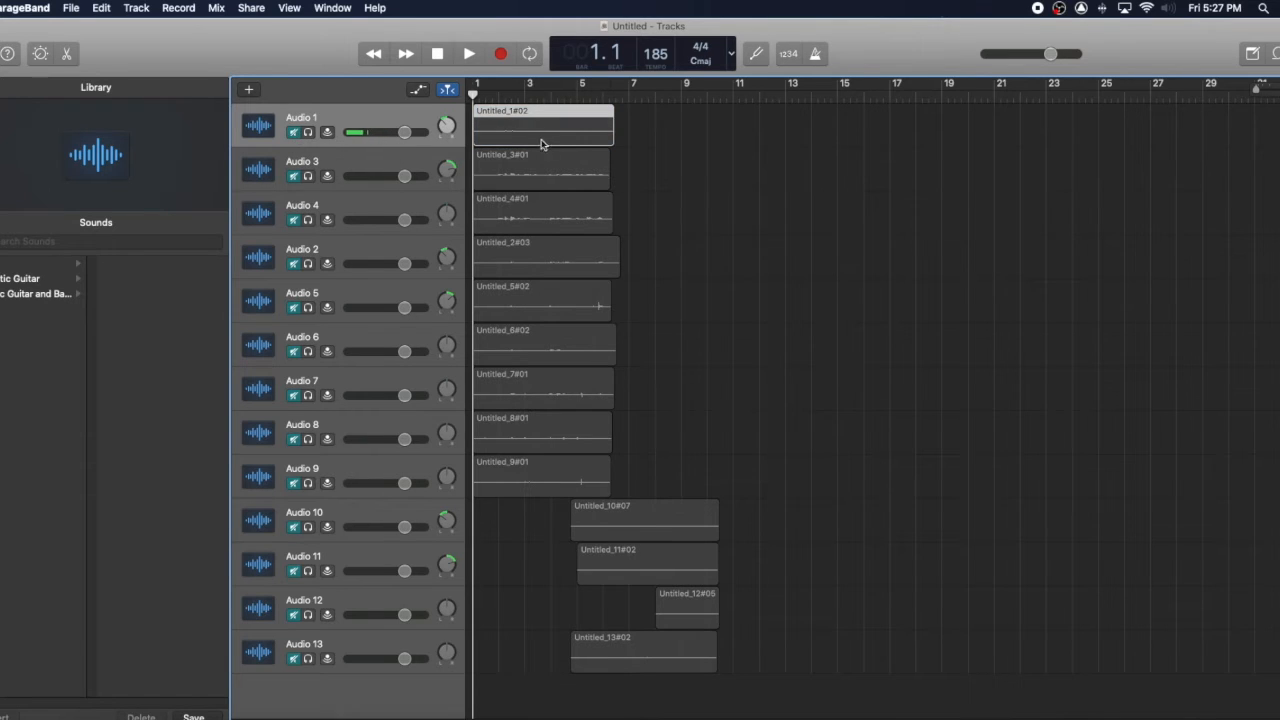
pyautogui.press('space')
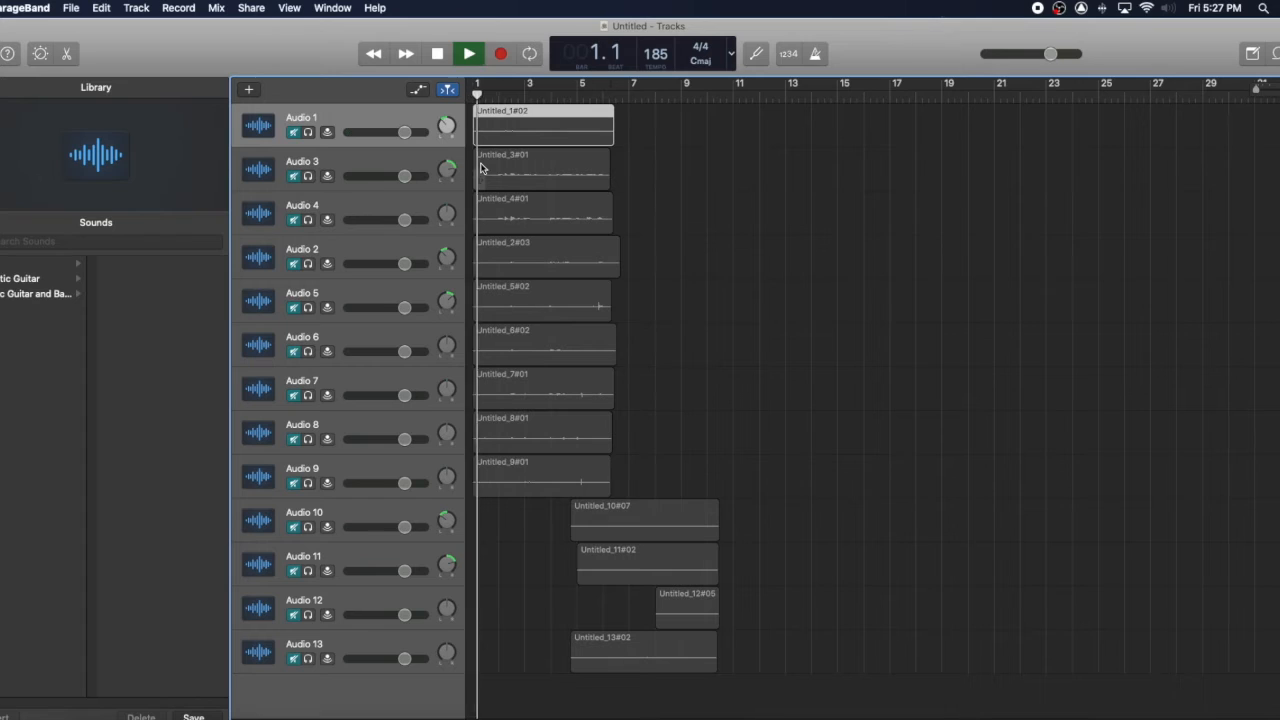
pyautogui.press('space')
# Solo and unsolo Audio 1, and set the mutes so that Audio 1 is the only unmuted track.
pyautogui.click(307, 133)
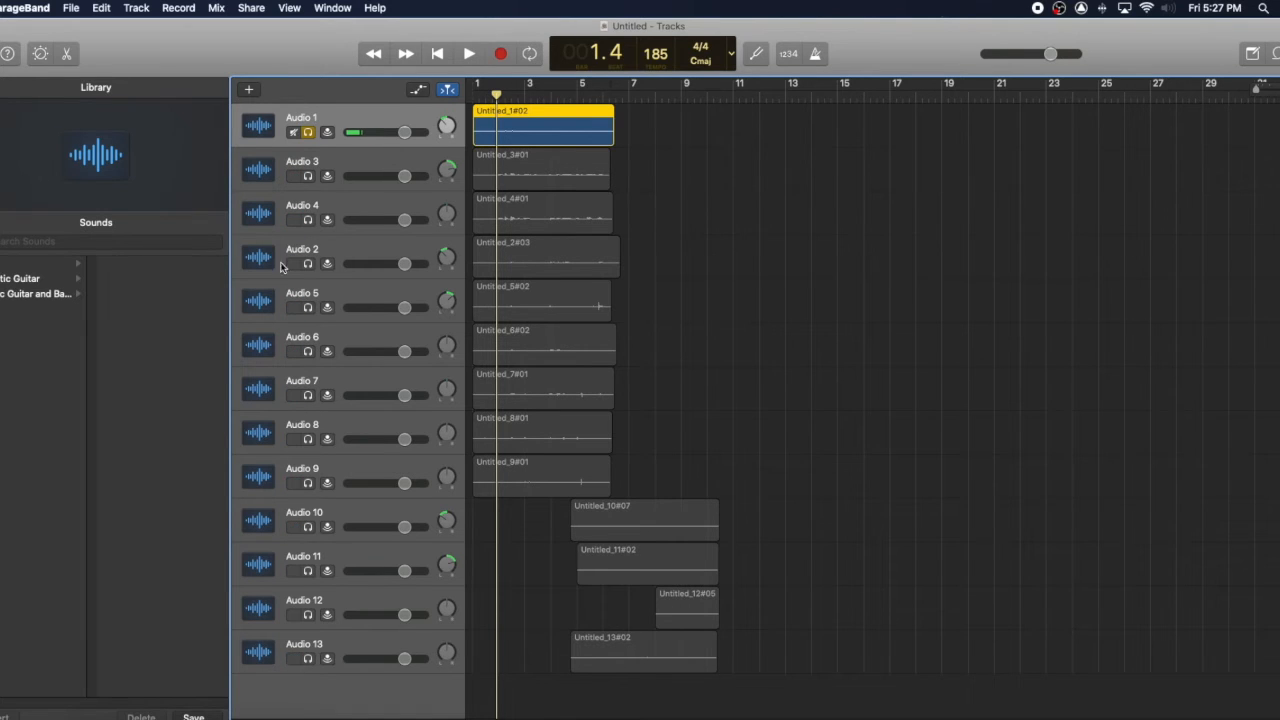
pyautogui.click(307, 132)
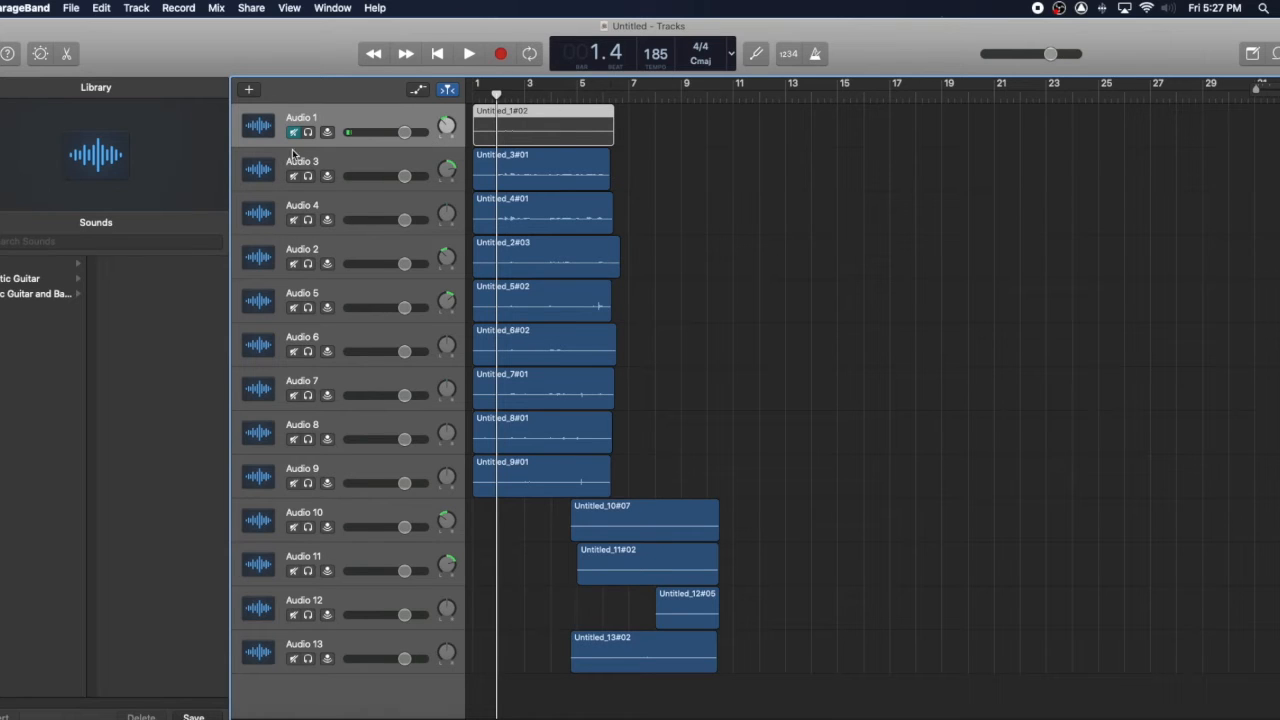
pyautogui.moveTo(293, 176); pyautogui.dragTo(295, 650)
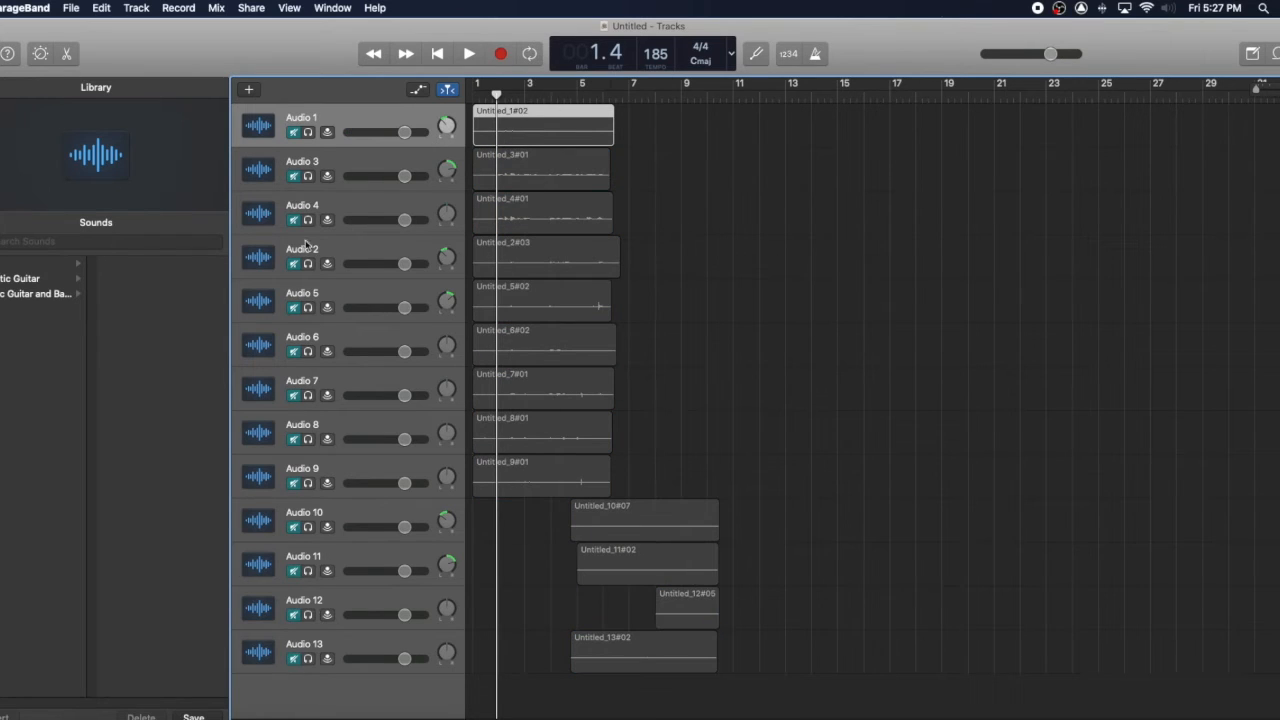
pyautogui.click(295, 133)
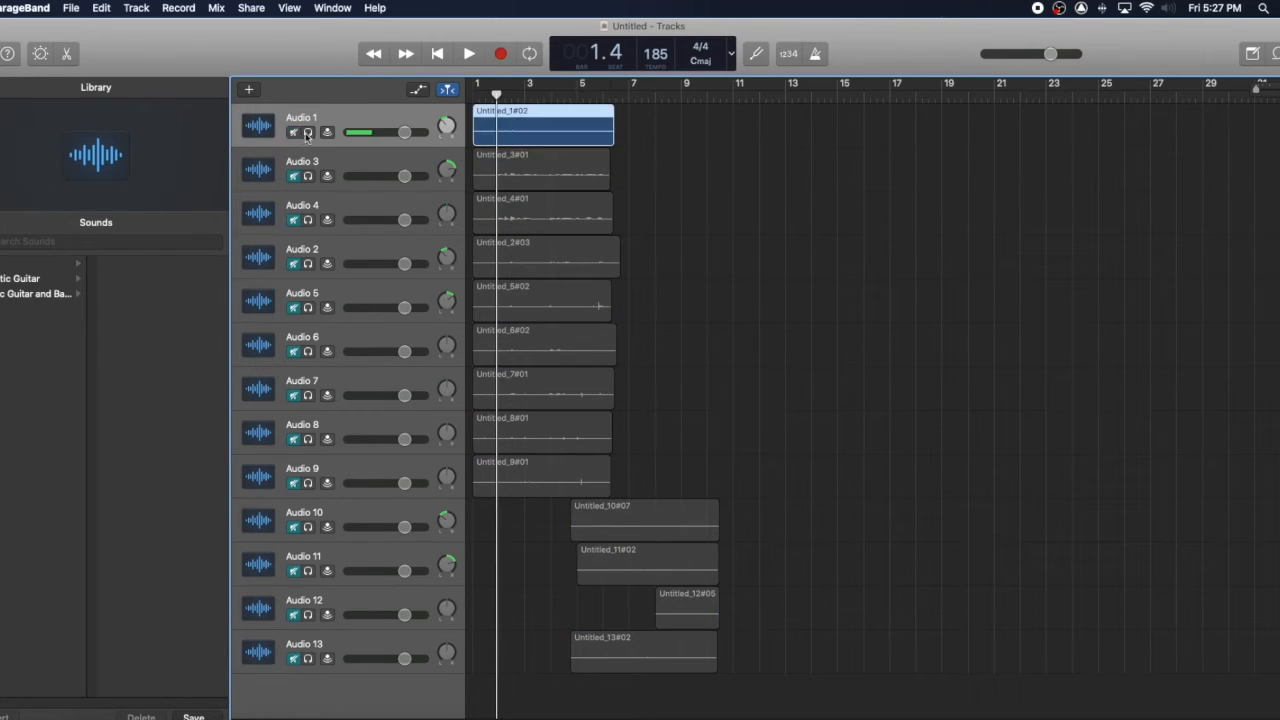
# Try out the pan control of the Audio 1 track in both directions.
pyautogui.click(445, 127)
pyautogui.moveTo(452, 128); pyautogui.dragTo(452, 118)
pyautogui.moveTo(449, 128); pyautogui.dragTo(449, 144)
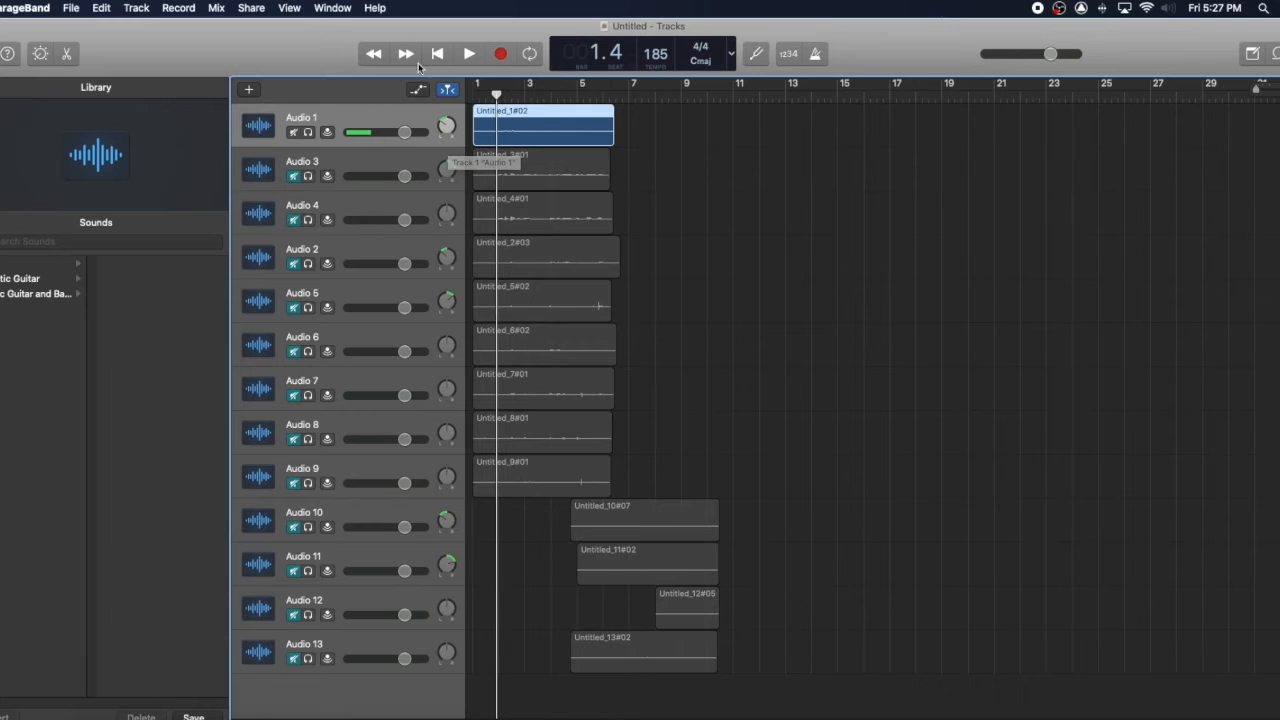
# Show the volume automation lanes of the tracks and hide them again.
pyautogui.click(418, 89)
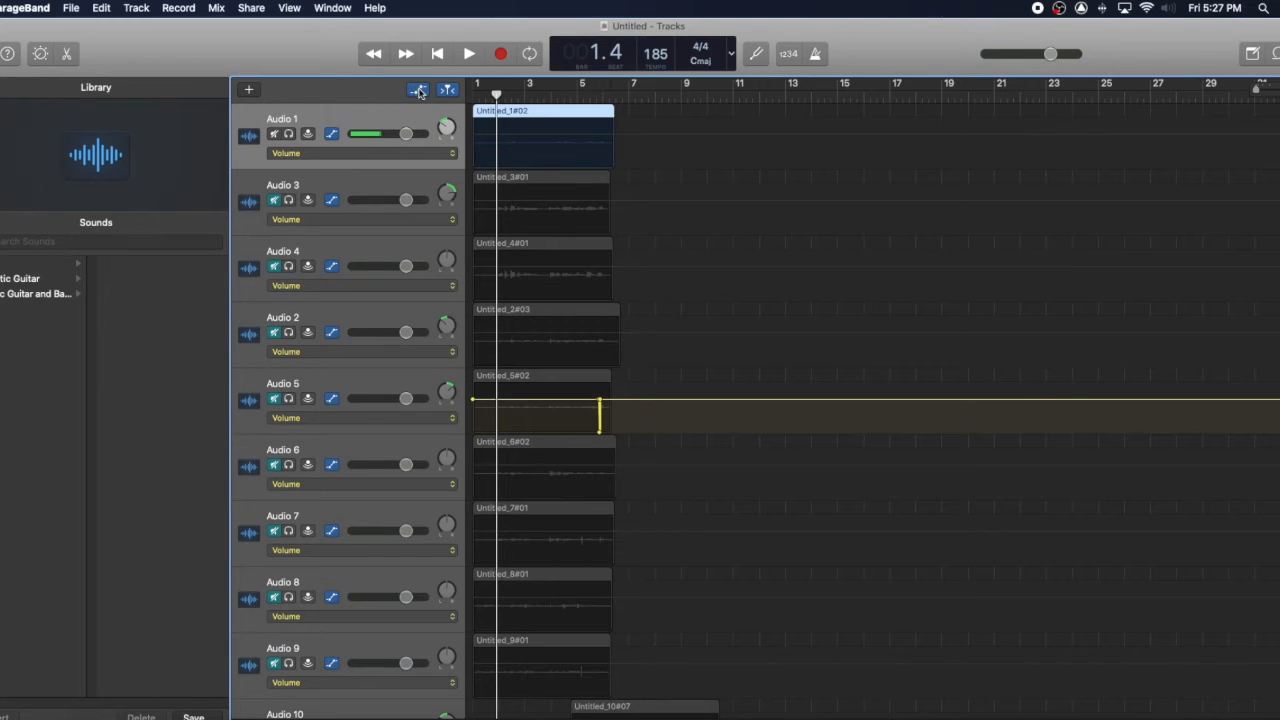
pyautogui.click(418, 90)
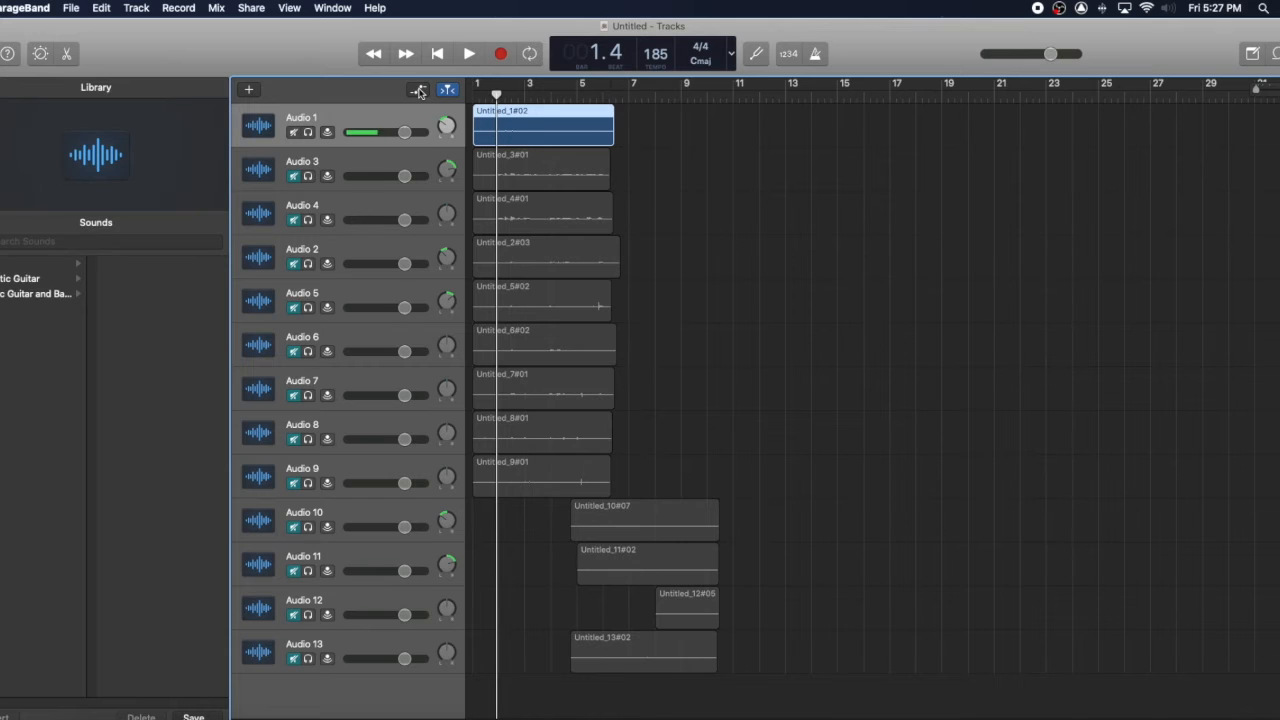
# Toggle the automation view for all tracks on and off again.
pyautogui.click(418, 90)
pyautogui.click(418, 90)
pyautogui.press('a')
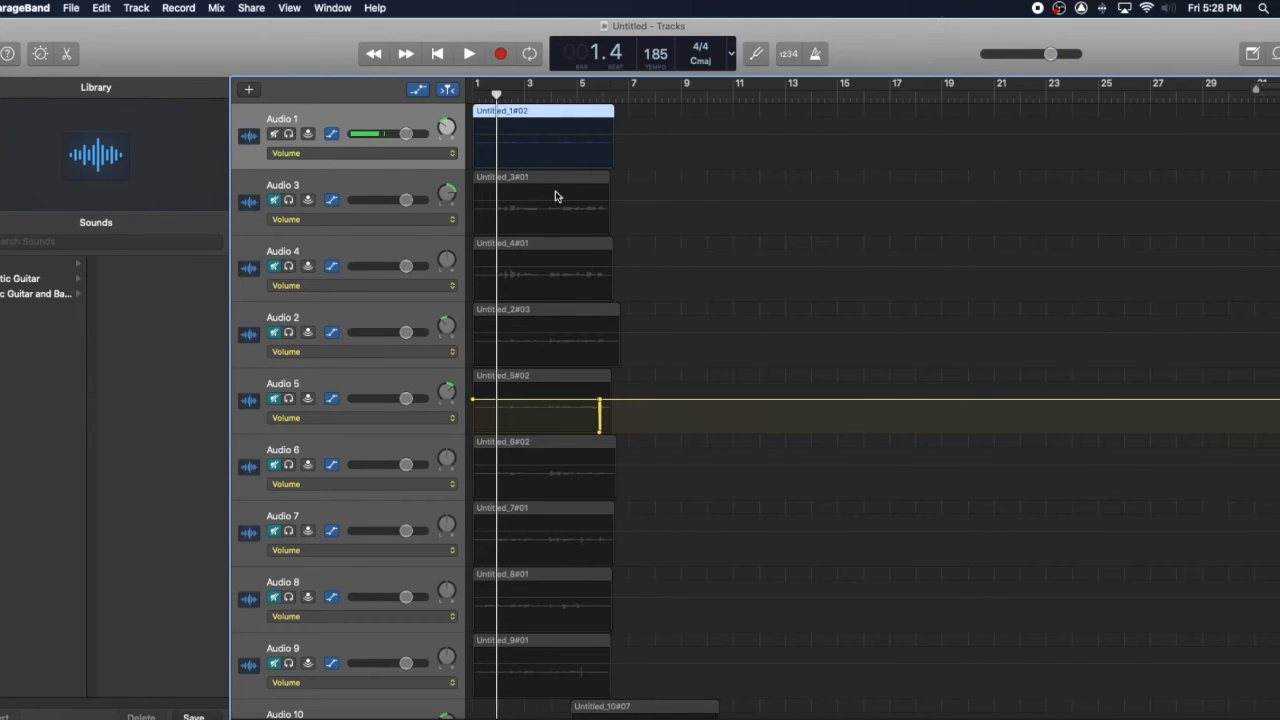
pyautogui.press('a')
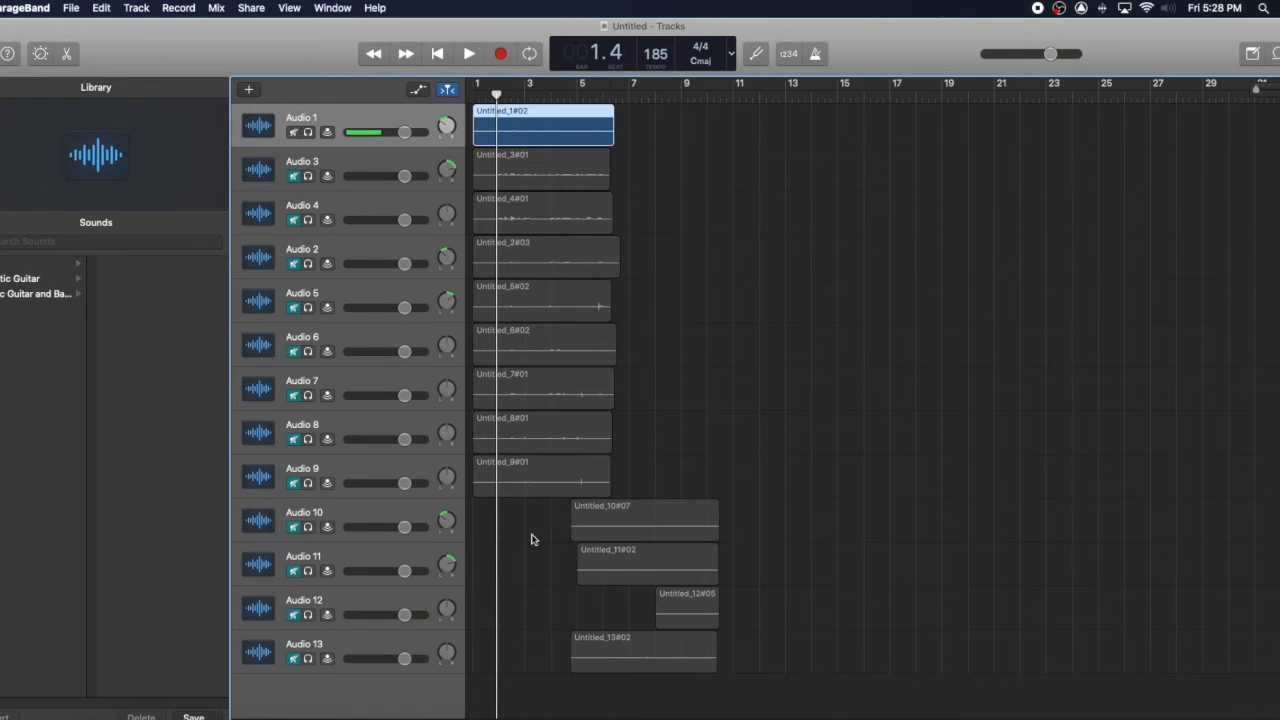
# Open the Smart Controls of Audio 1 with the plug-ins list, and try out the noise gate at about the middle of its range.
pyautogui.press('b')
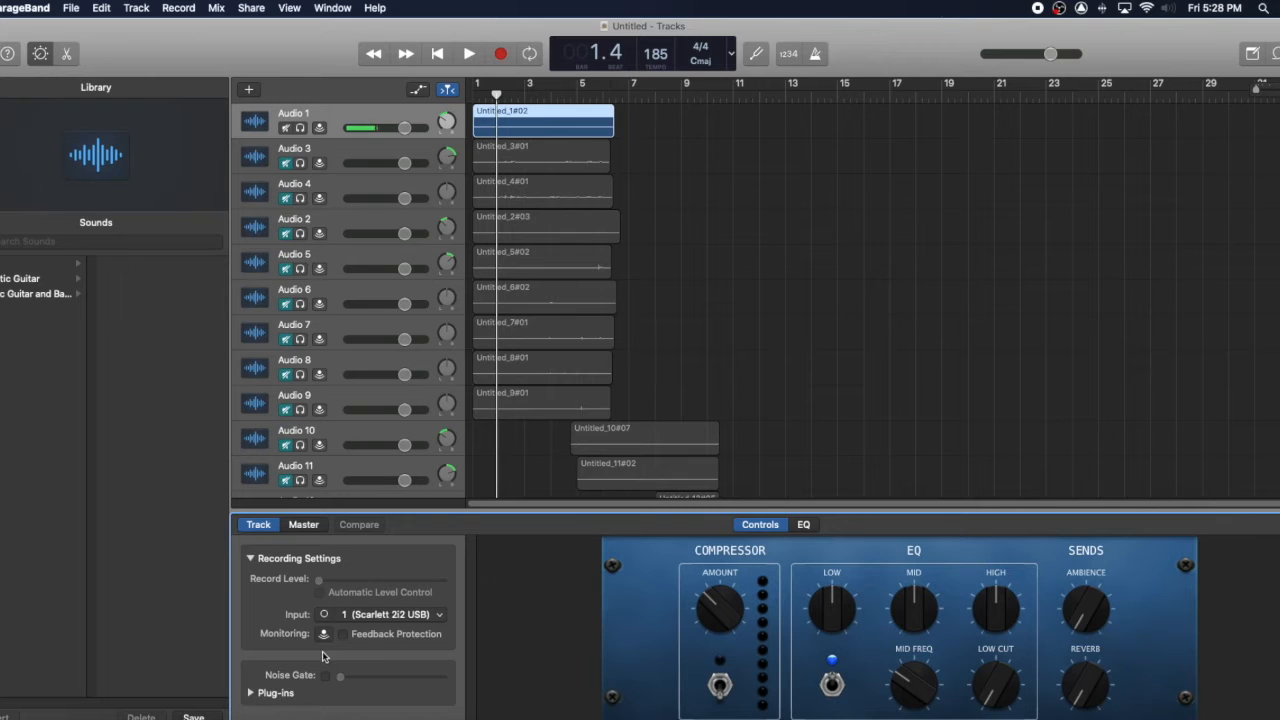
pyautogui.click(251, 692)
pyautogui.scroll(-2, 305, 665)
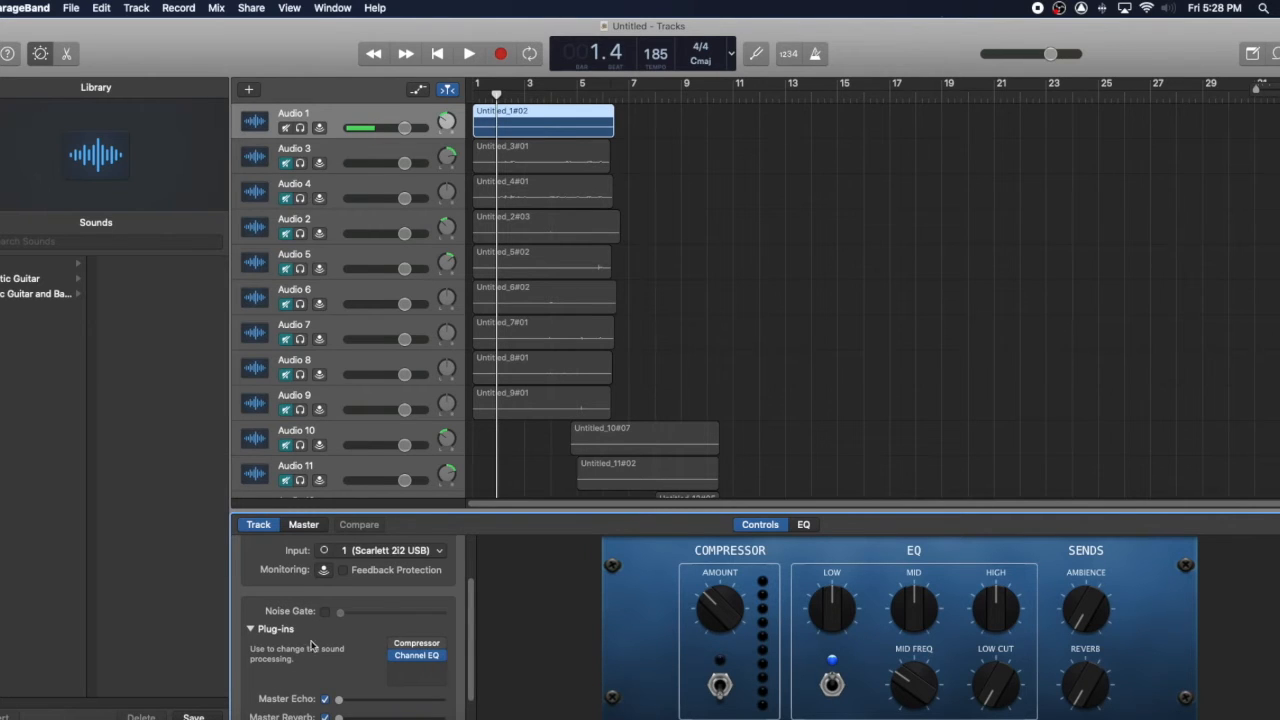
pyautogui.click(325, 611)
pyautogui.moveTo(340, 612); pyautogui.dragTo(403, 615)
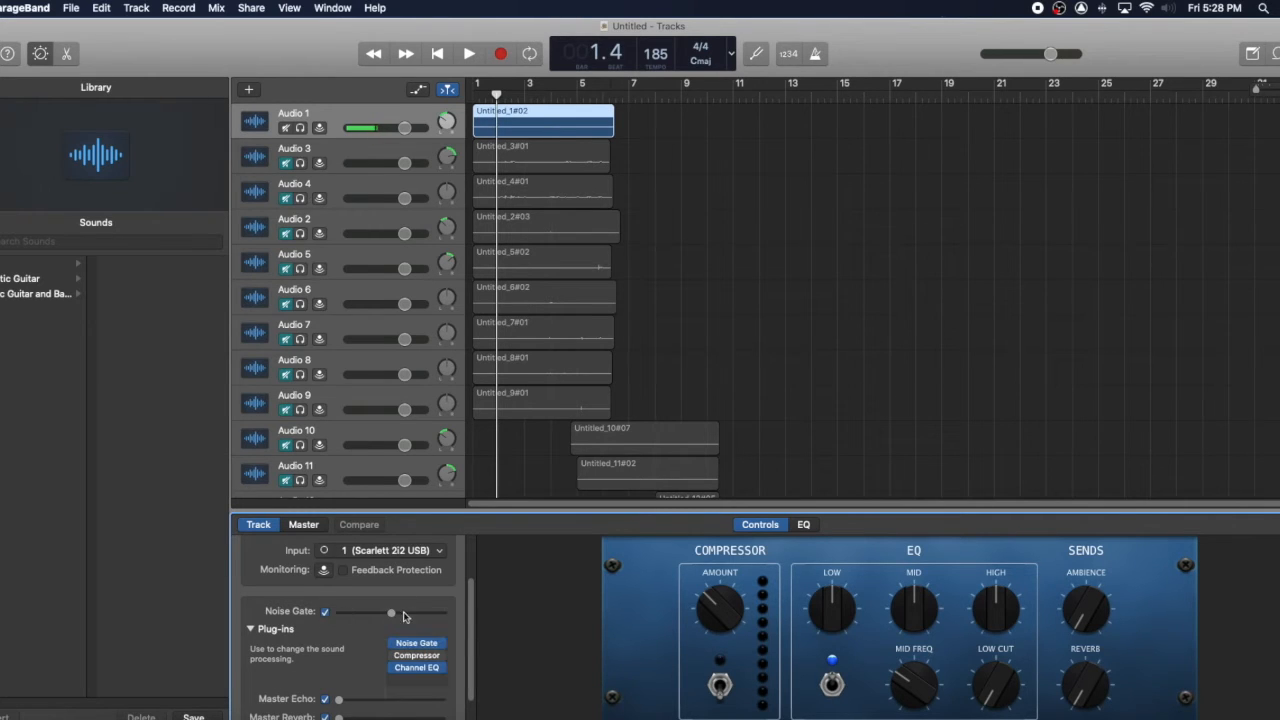
pyautogui.click(326, 612)
# Try raising the Audio 7 volume, return it to +0.0 dB, and close the Smart Controls.
pyautogui.click(405, 340)
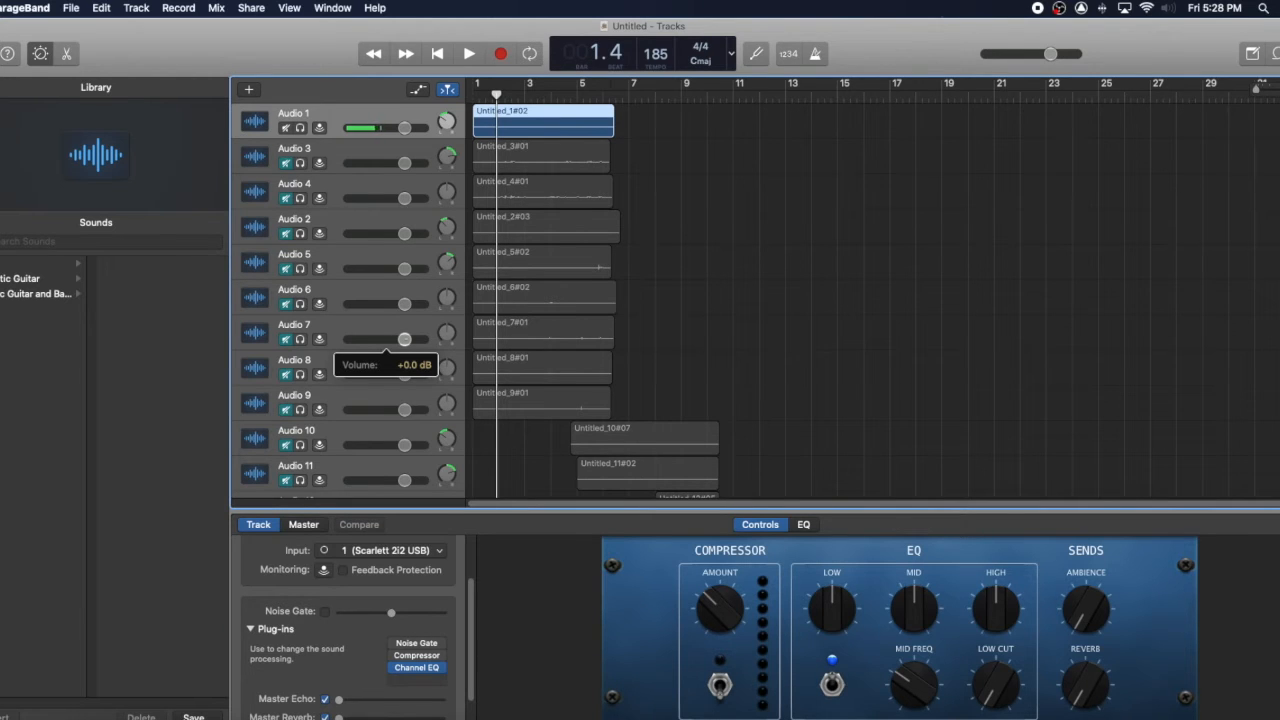
pyautogui.moveTo(404, 339); pyautogui.dragTo(424, 339)
pyautogui.moveTo(424, 339)
pyautogui.mouseDown()
pyautogui.moveTo(370, 339)
pyautogui.moveTo(404, 339)
pyautogui.mouseUp()
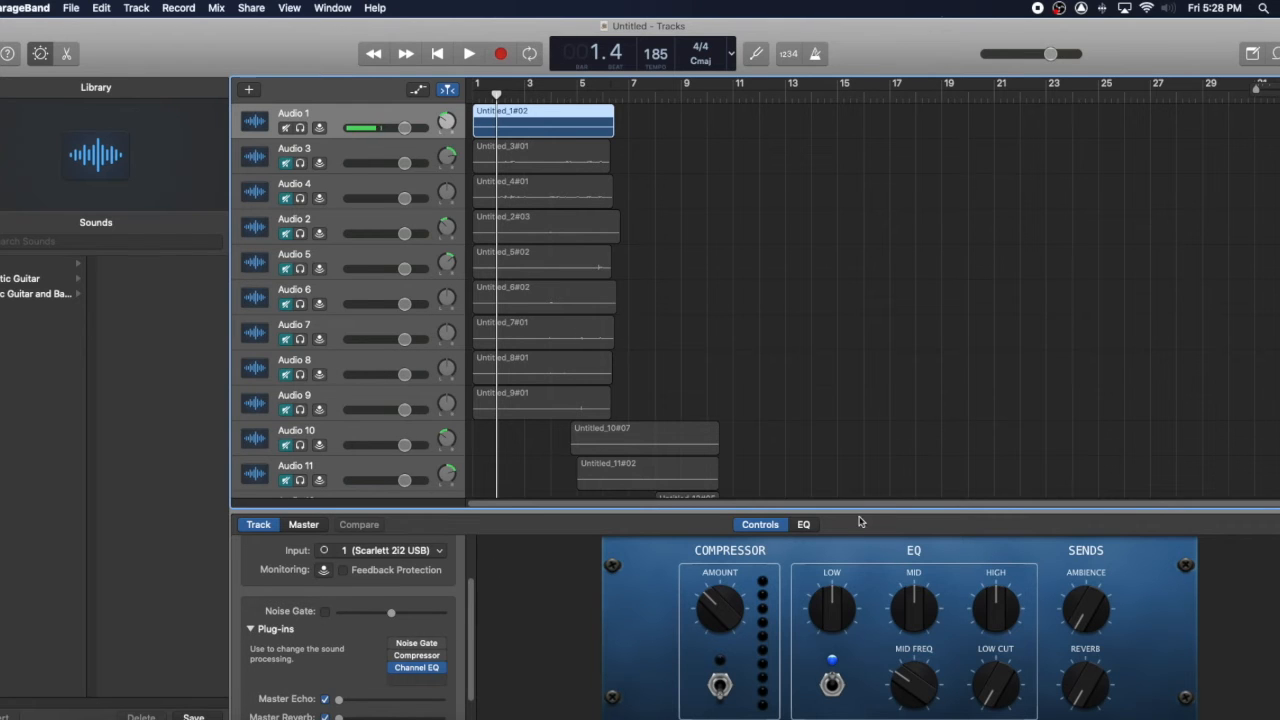
pyautogui.press('b')
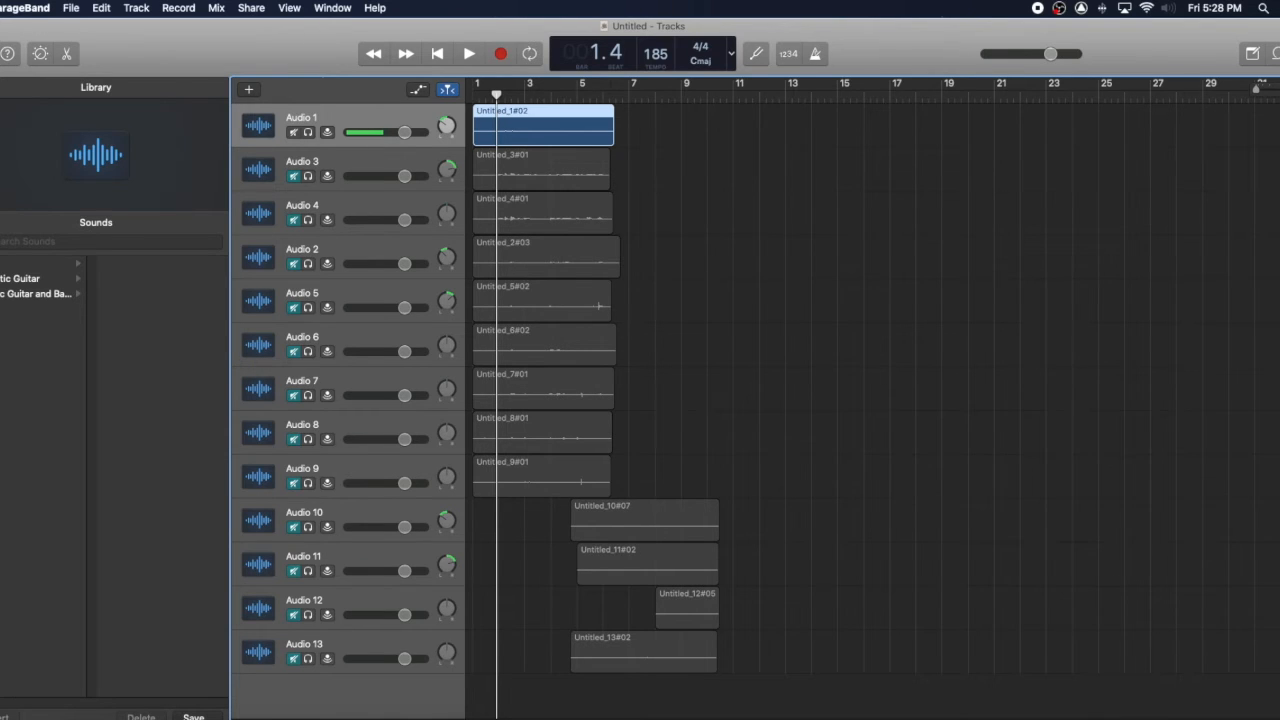
# Show Quick Help for the workspace and the Count-in button, and turn it off again.
pyautogui.click(8, 55)
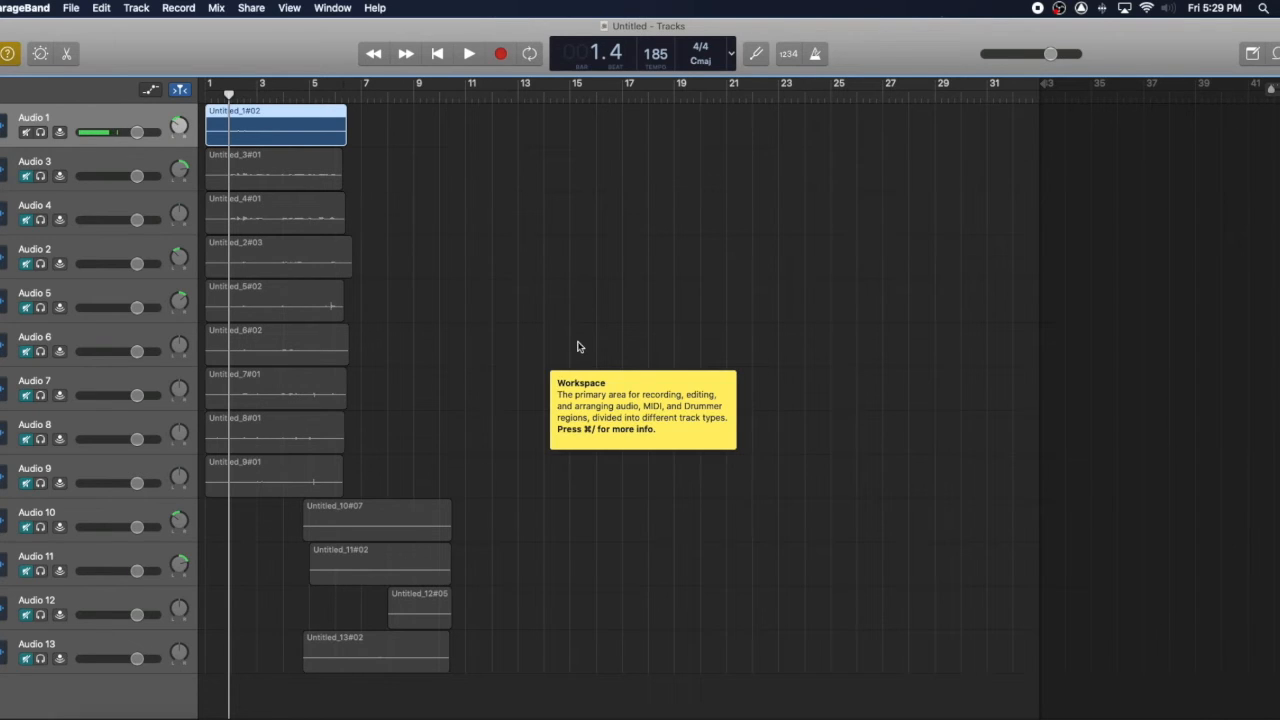
pyautogui.moveTo(8, 58)
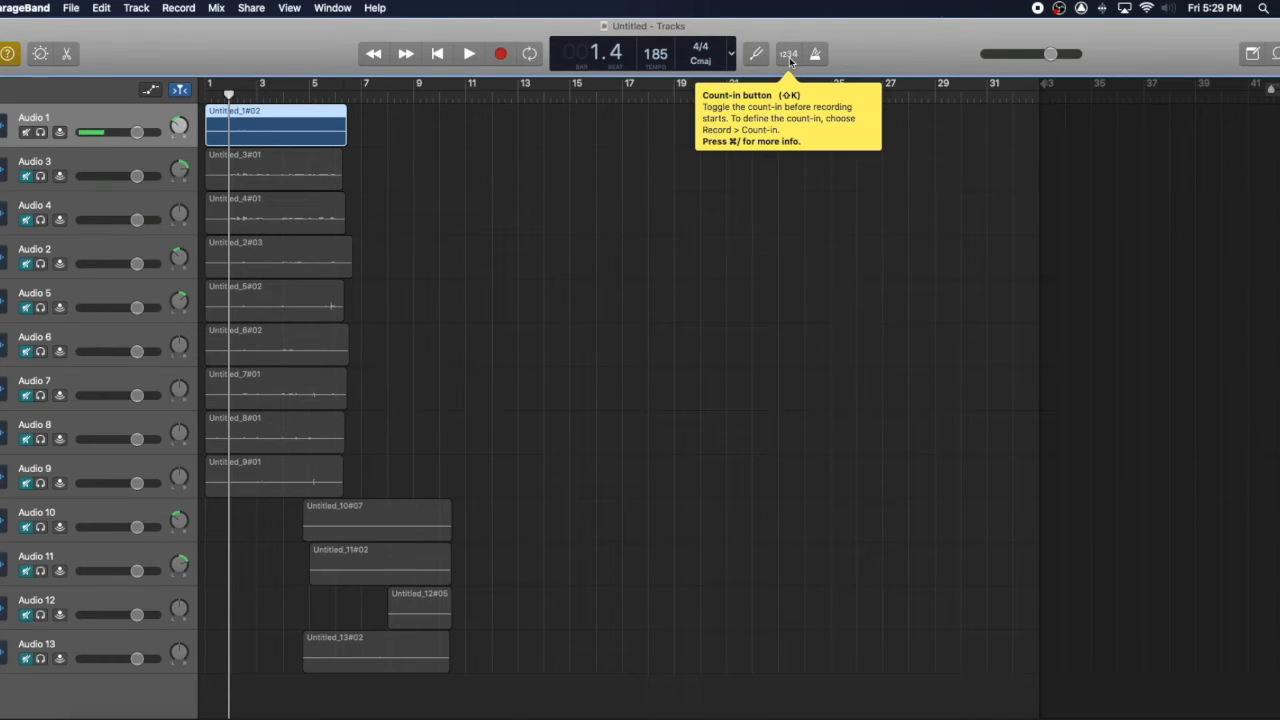
pyautogui.click(7, 56)
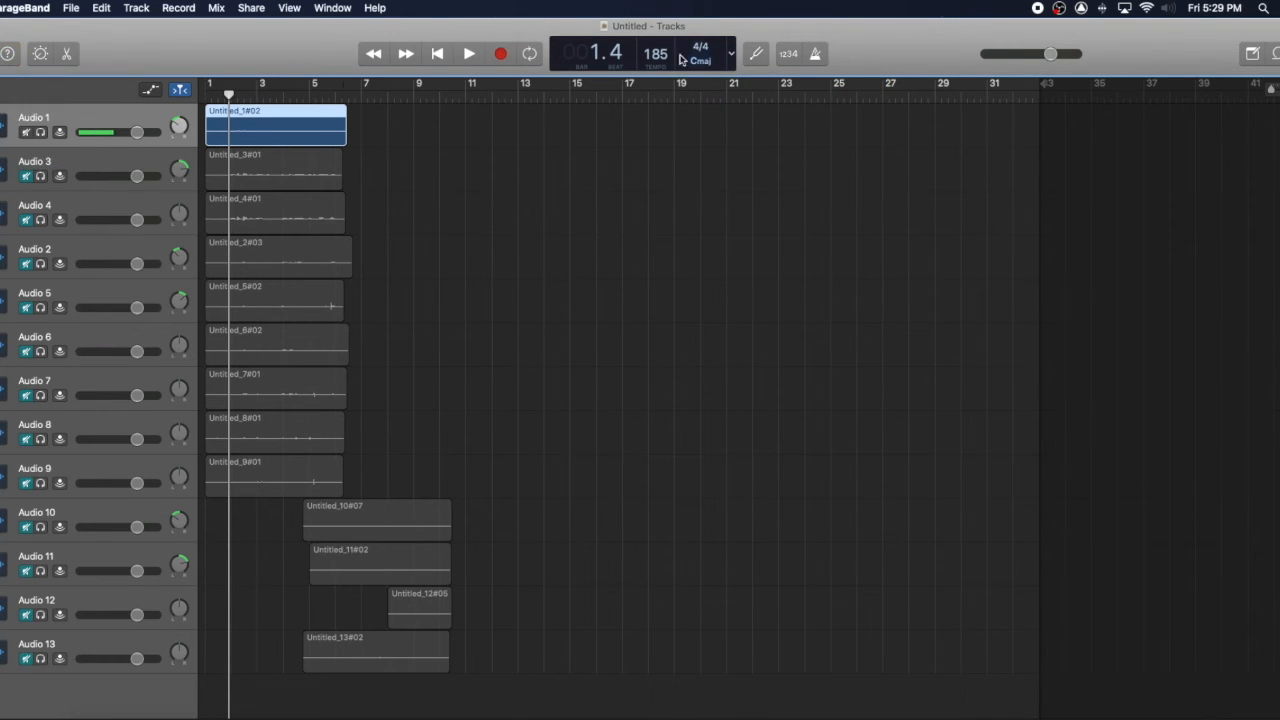
# Turn on the count-in and the metronome, and place the playhead at bar 21.
pyautogui.click(789, 54)
pyautogui.click(727, 99)
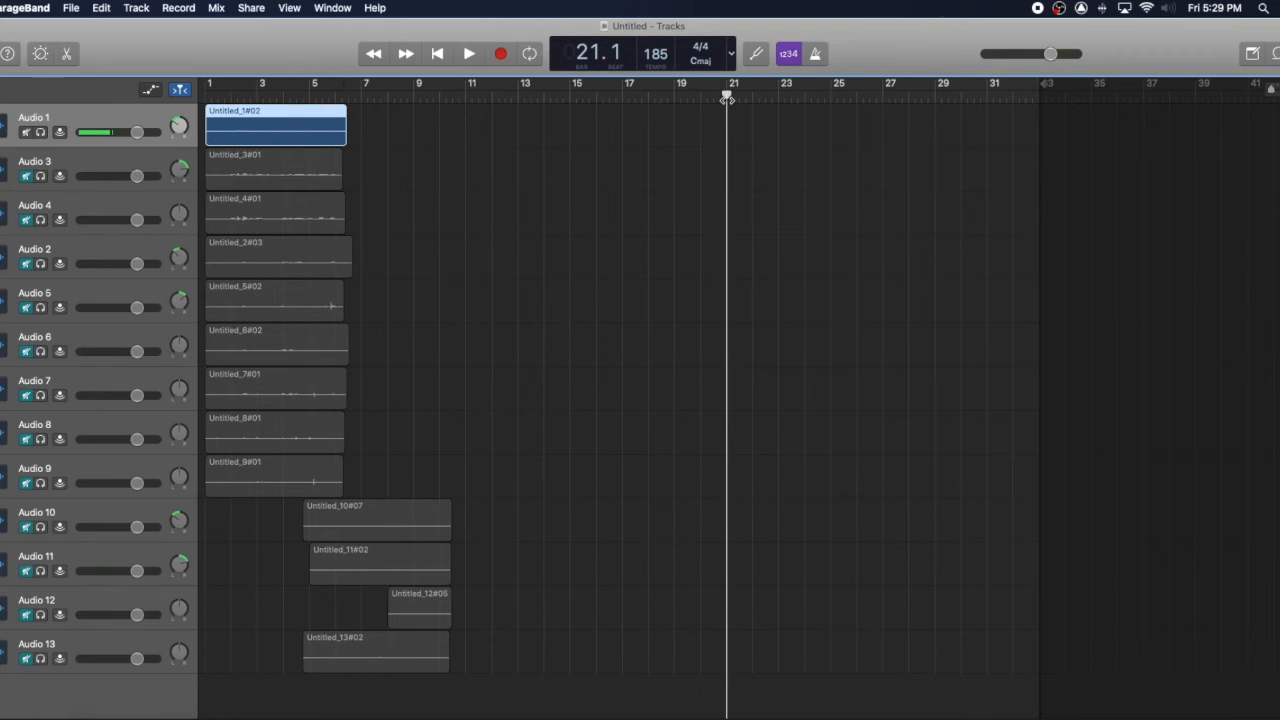
pyautogui.click(815, 54)
# Record a short test take on Audio 1 from bar 21 with the count-in and metronome, and delete it.
pyautogui.press('r')
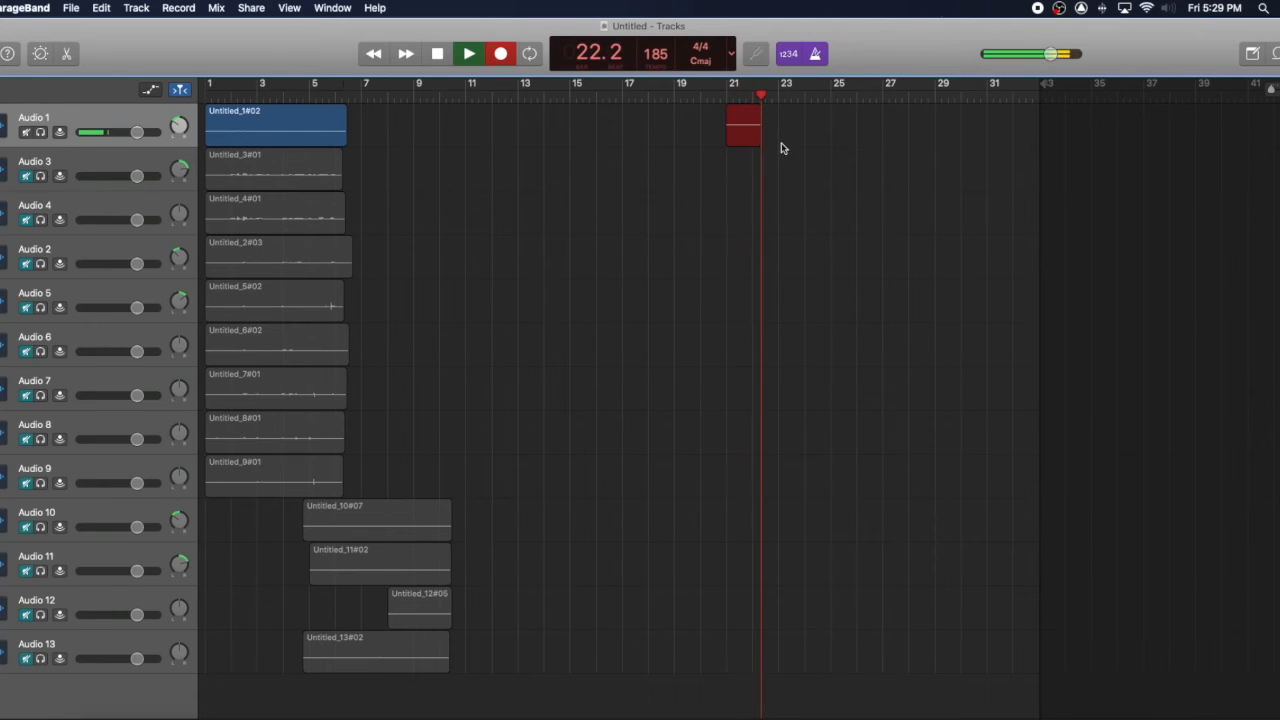
pyautogui.press('r')
pyautogui.press('space')
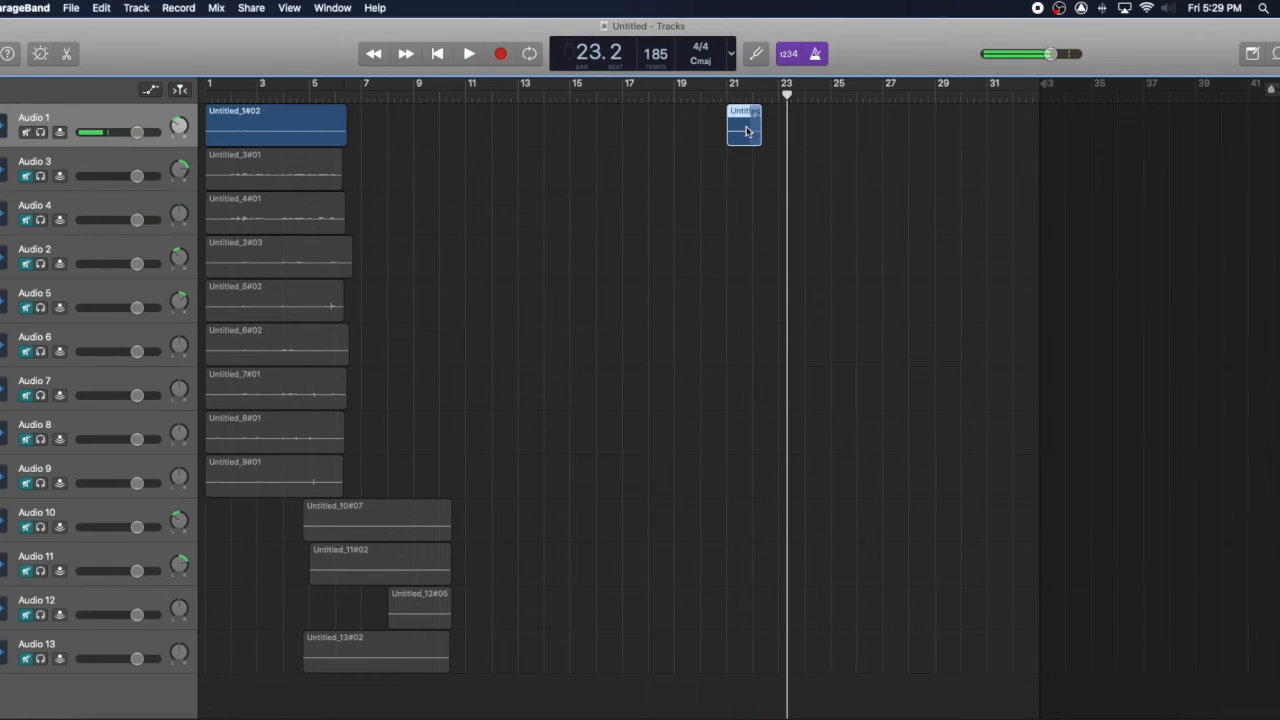
pyautogui.press('Delete')
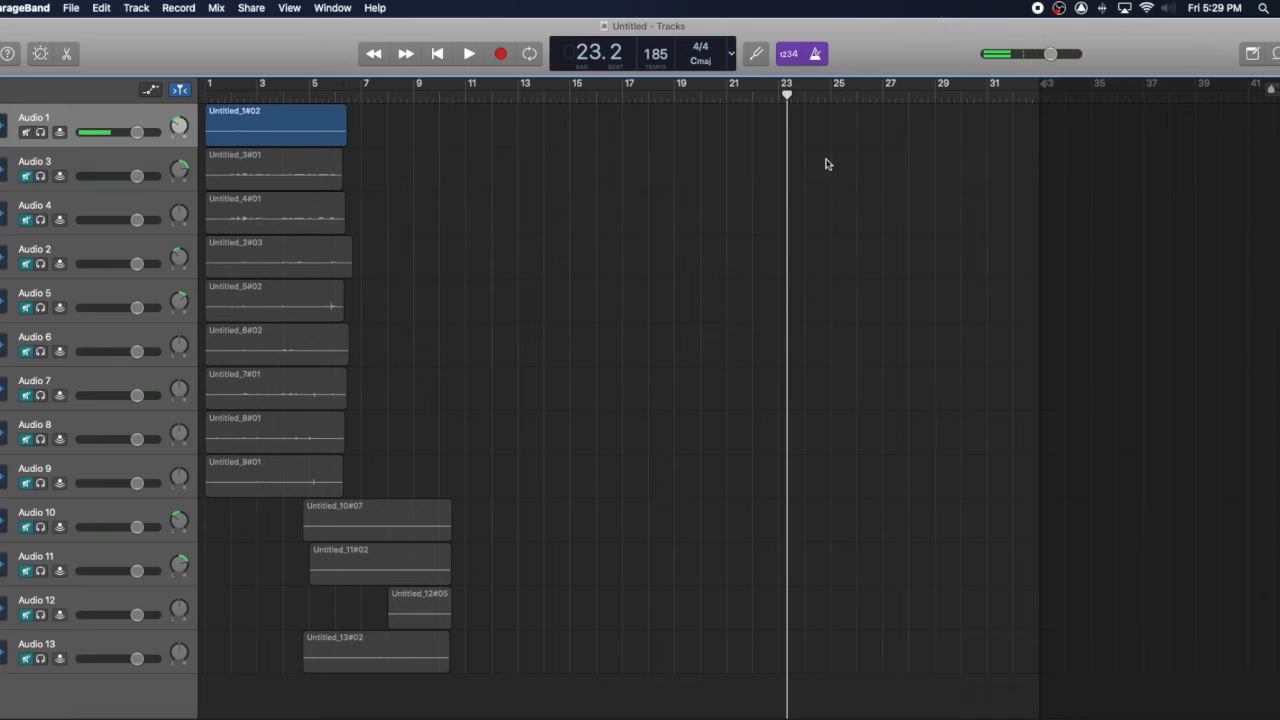
# Return the playhead to bar 21, record a second short take on Audio 1, and delete that take.
pyautogui.click(729, 96)
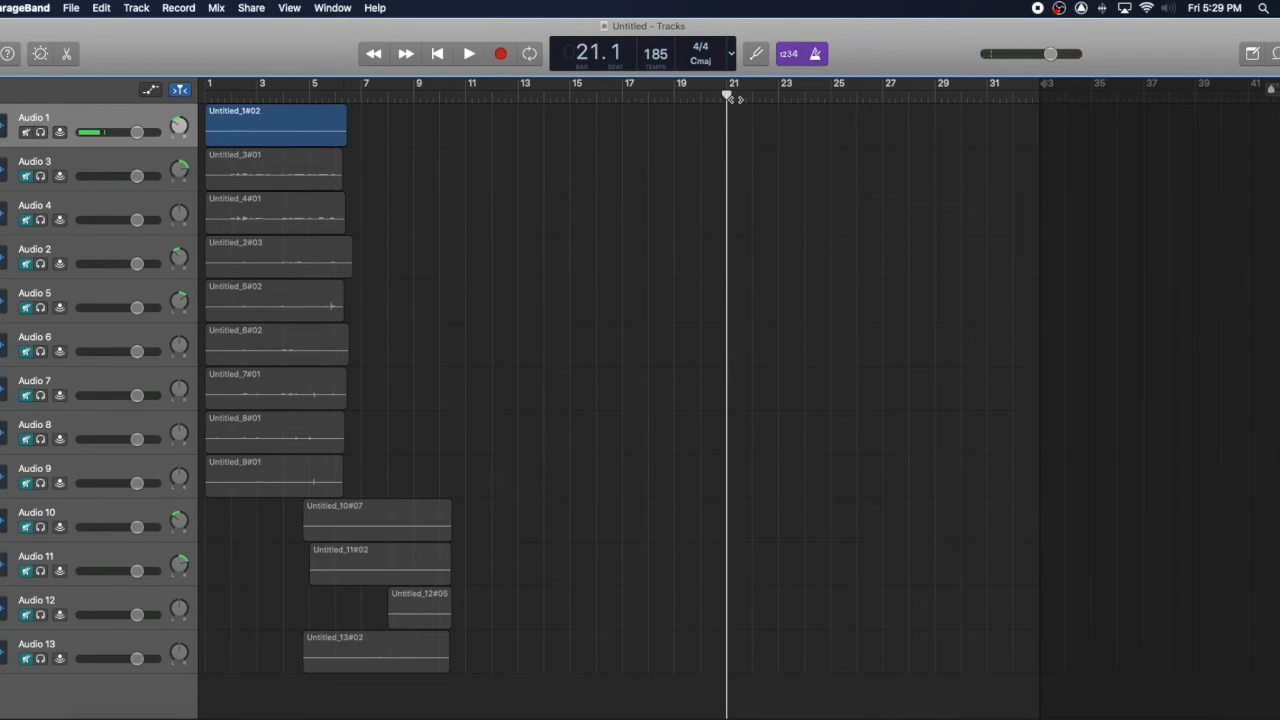
pyautogui.press('r')
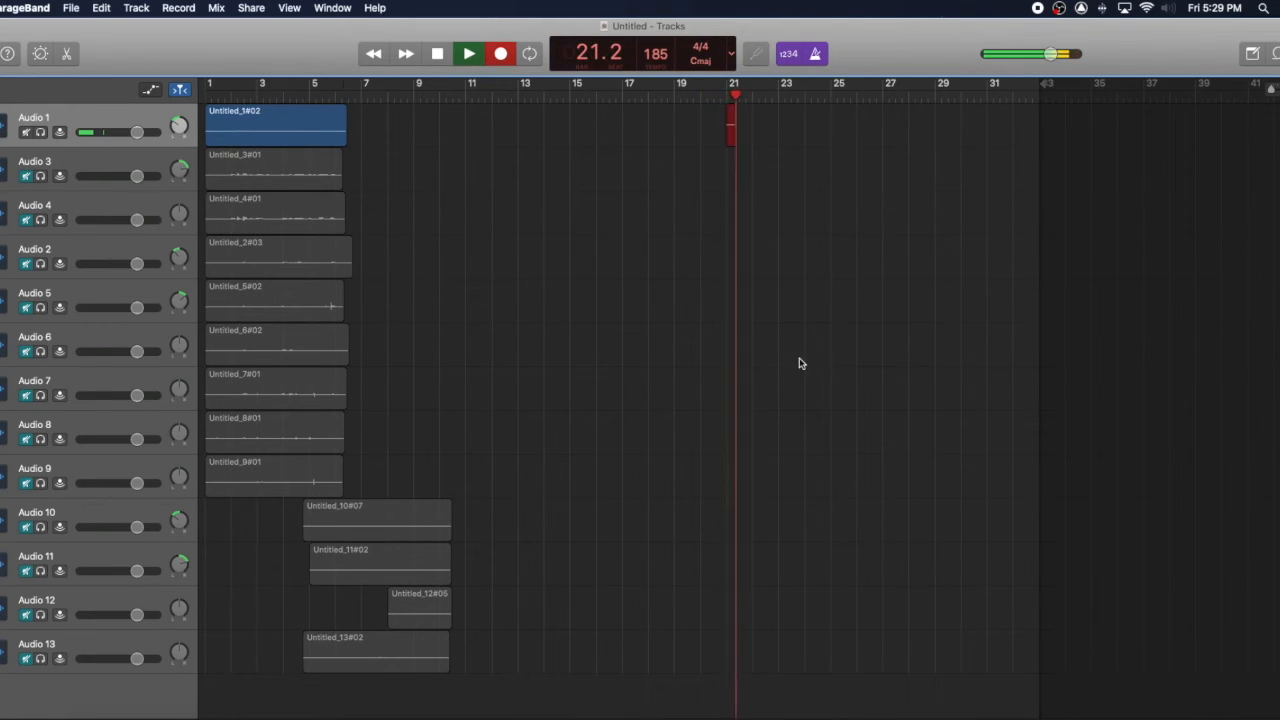
pyautogui.press('space')
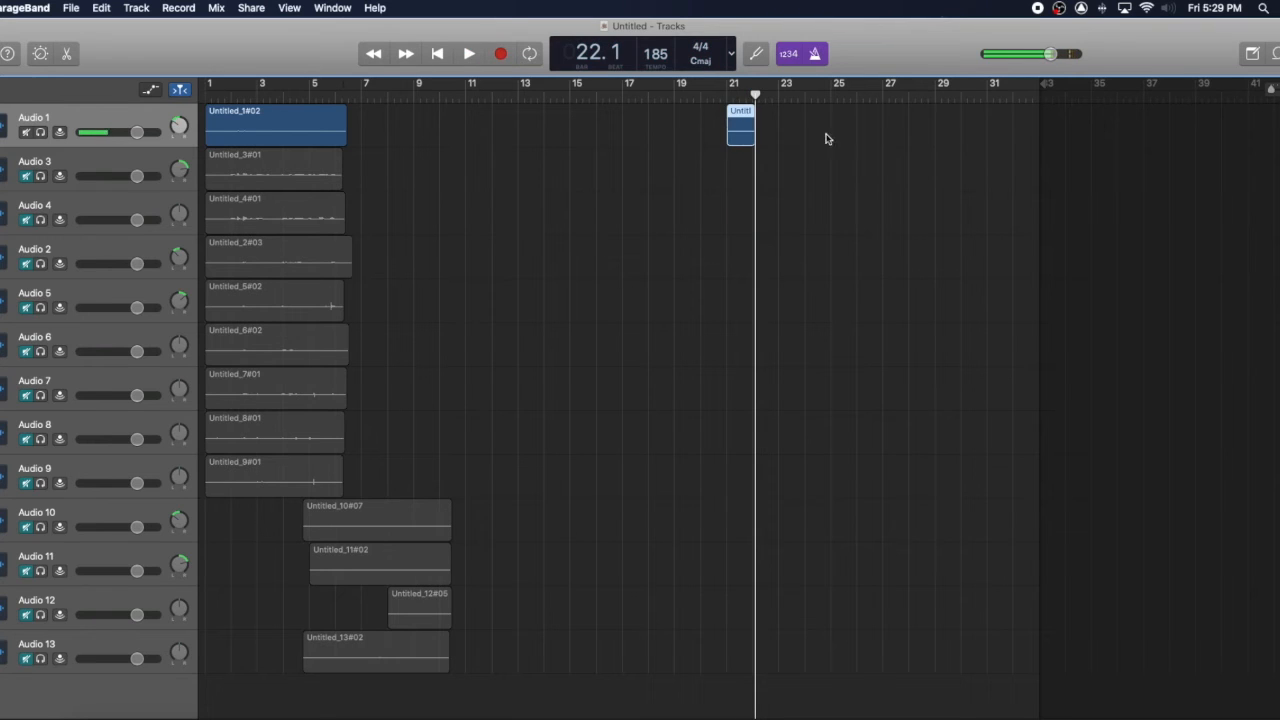
pyautogui.press('Delete')
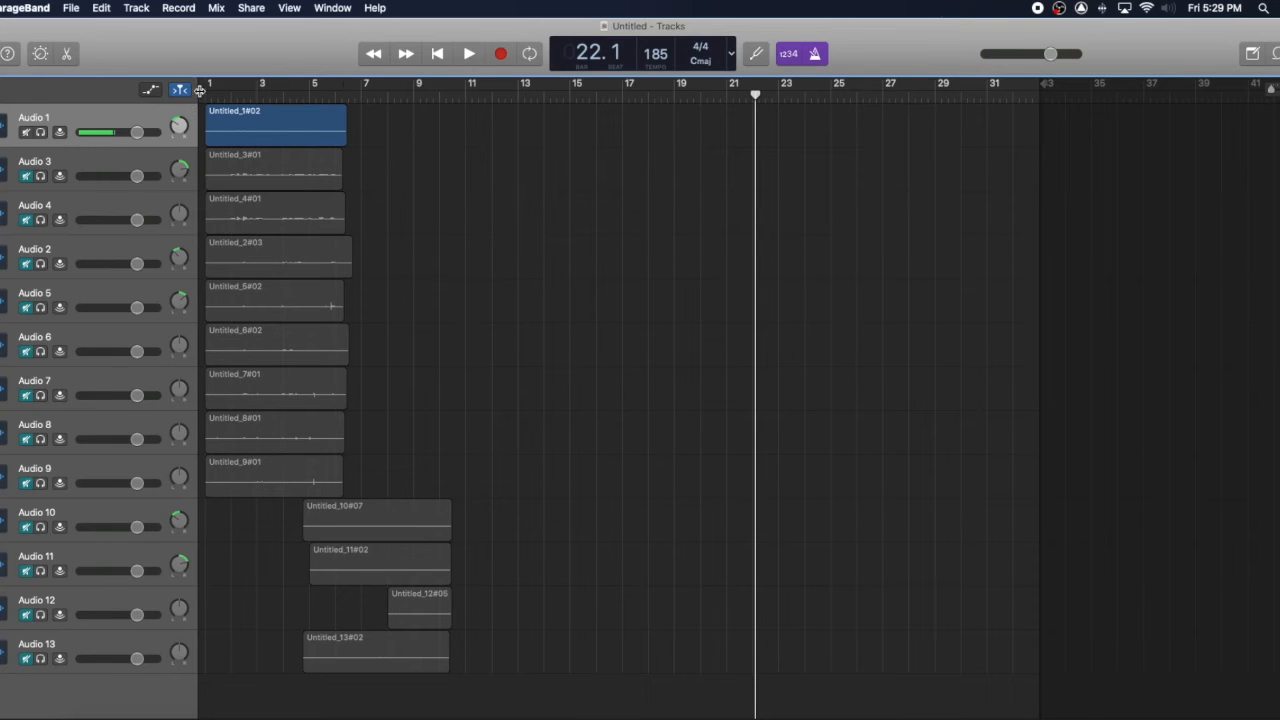
# Open the Smart Controls, view the Master output settings, and return to the Audio 1 track settings.
pyautogui.click(41, 55)
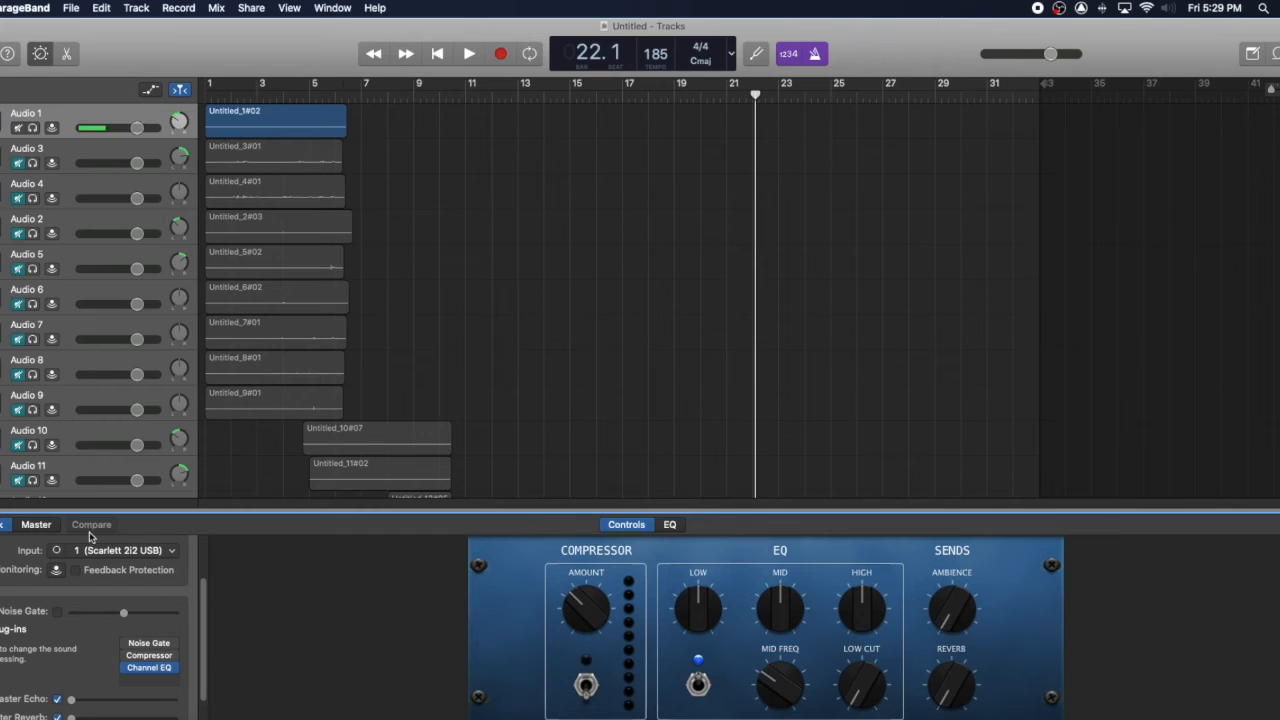
pyautogui.click(40, 524)
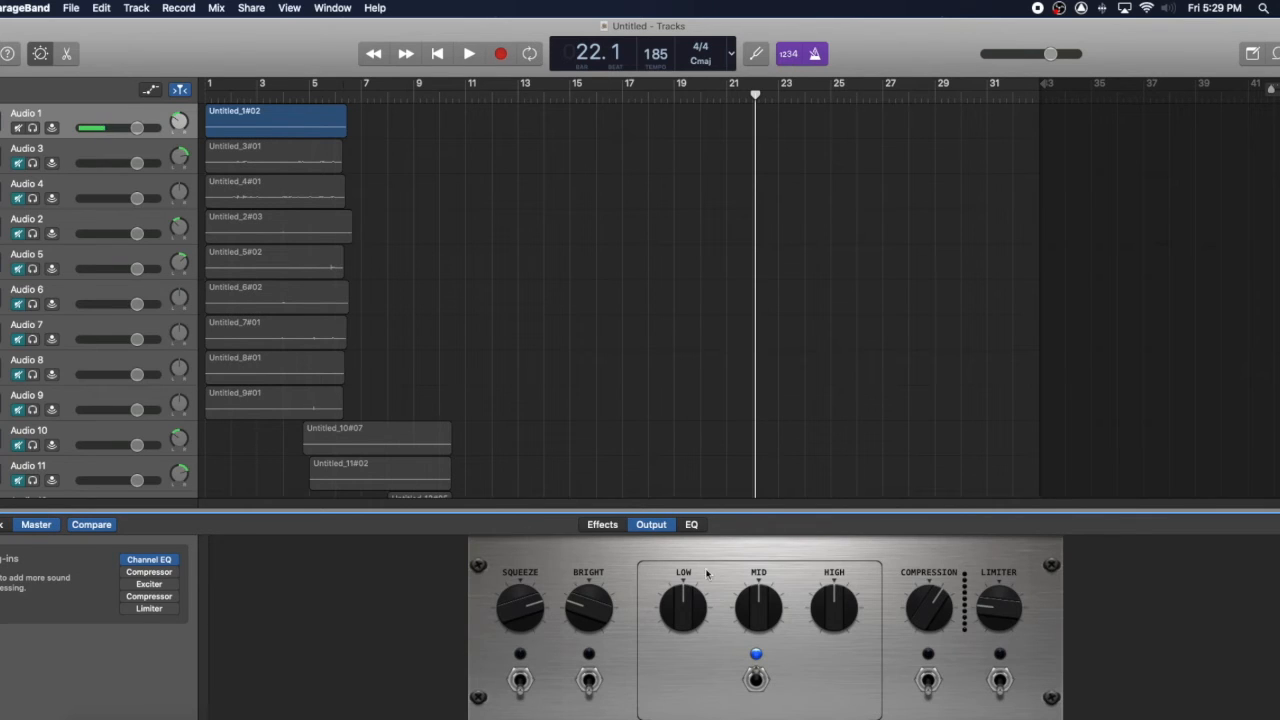
pyautogui.click(16, 526)
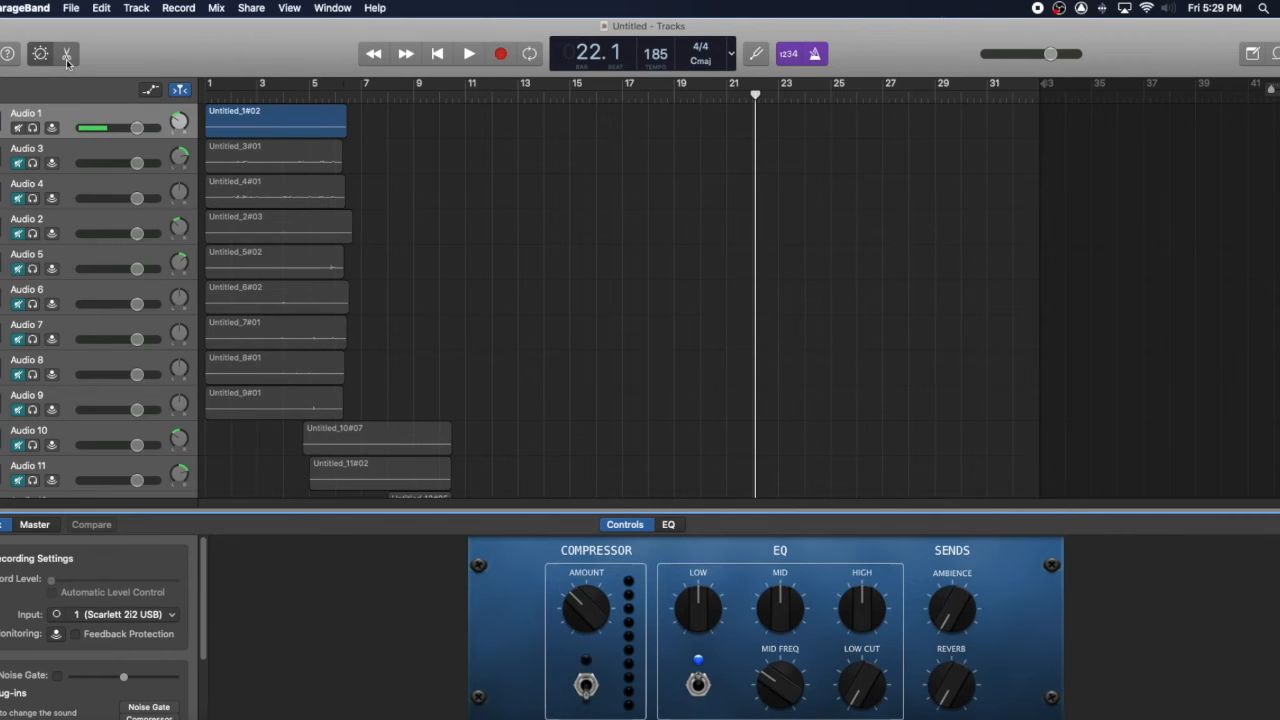
# Open the Audio 1 region in the audio editor and move the playhead to bar 2.
pyautogui.doubleClick(276, 115)
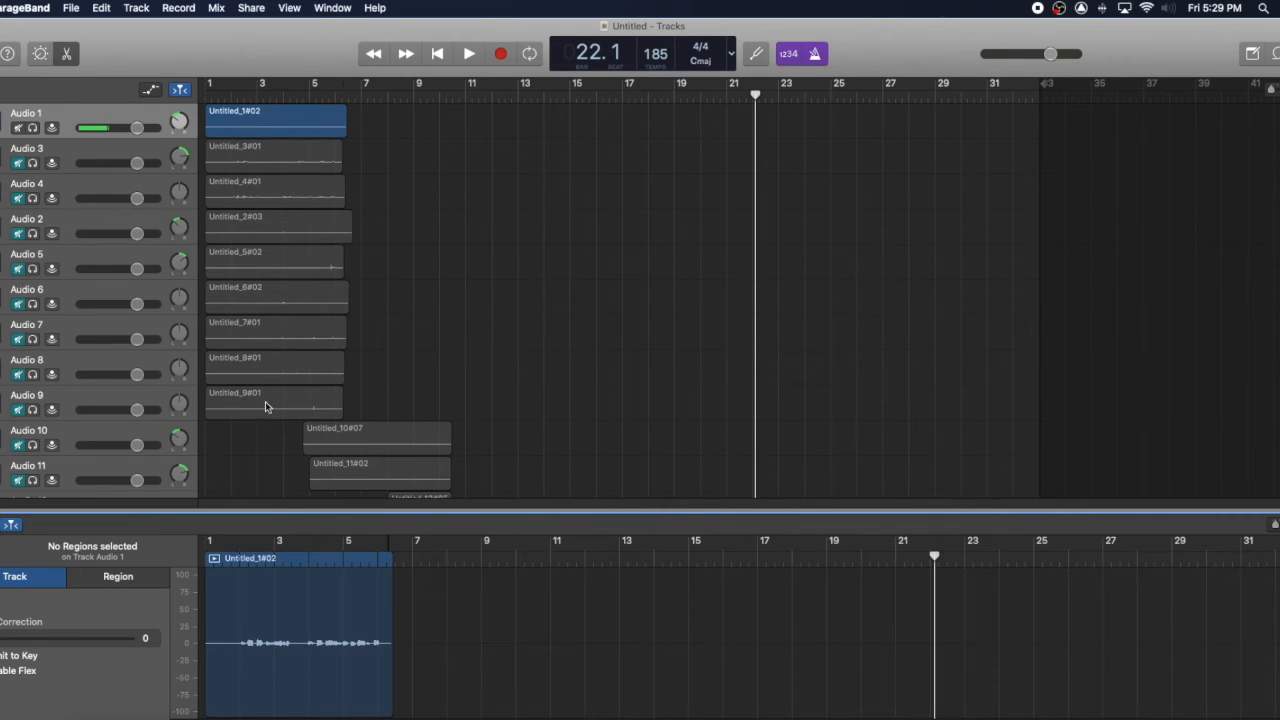
pyautogui.moveTo(252, 555); pyautogui.dragTo(240, 556)
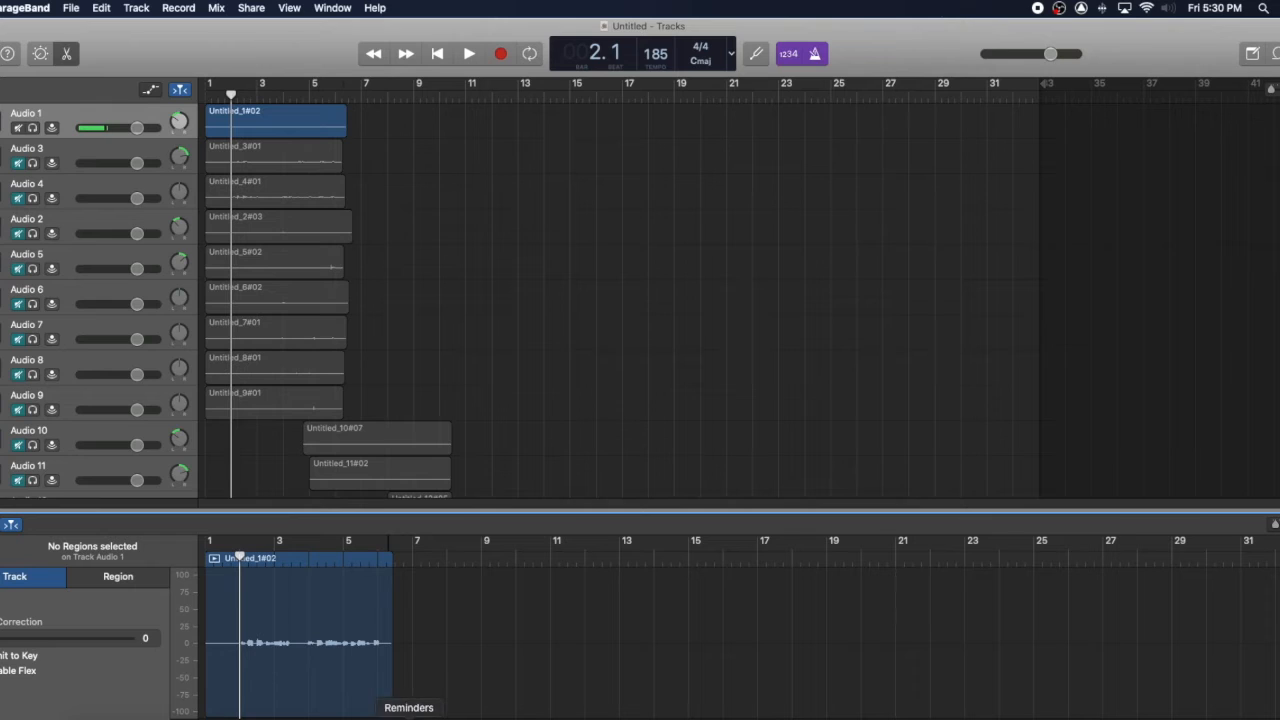
# Split the Audio 1 region at bar 2, undo the split, and deselect the region.
pyautogui.click(241, 634)
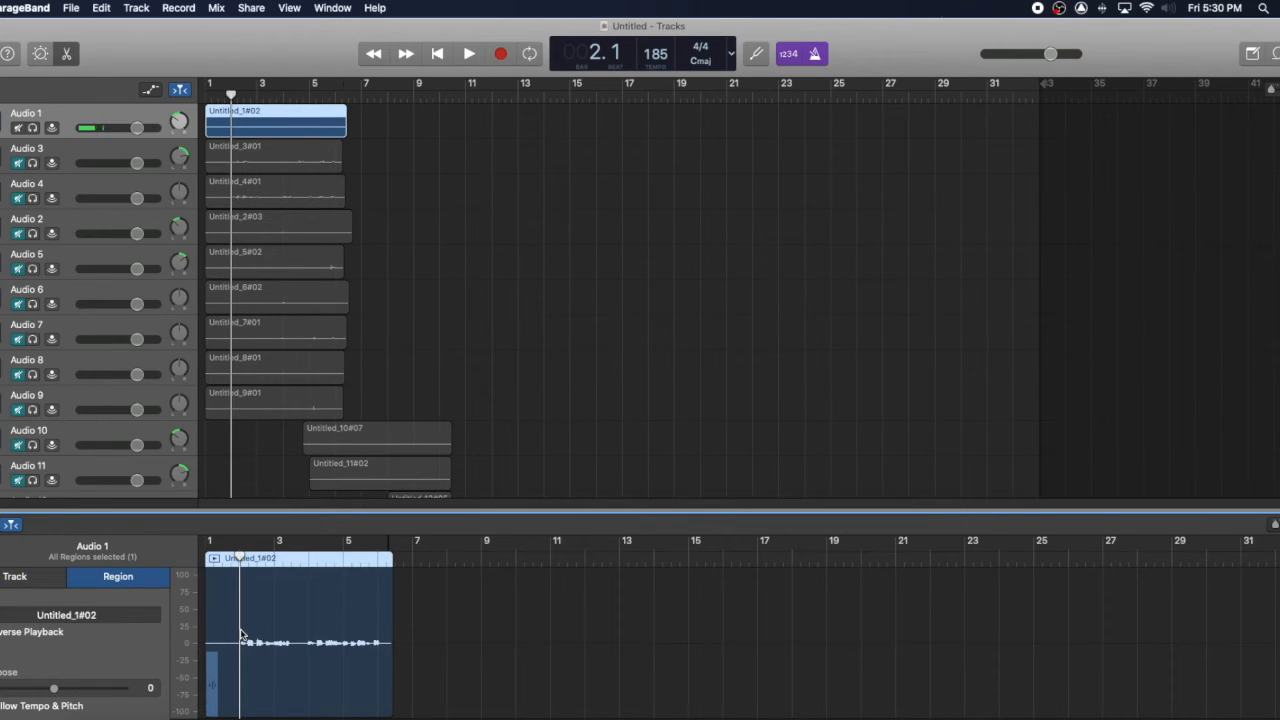
pyautogui.press('super+t')
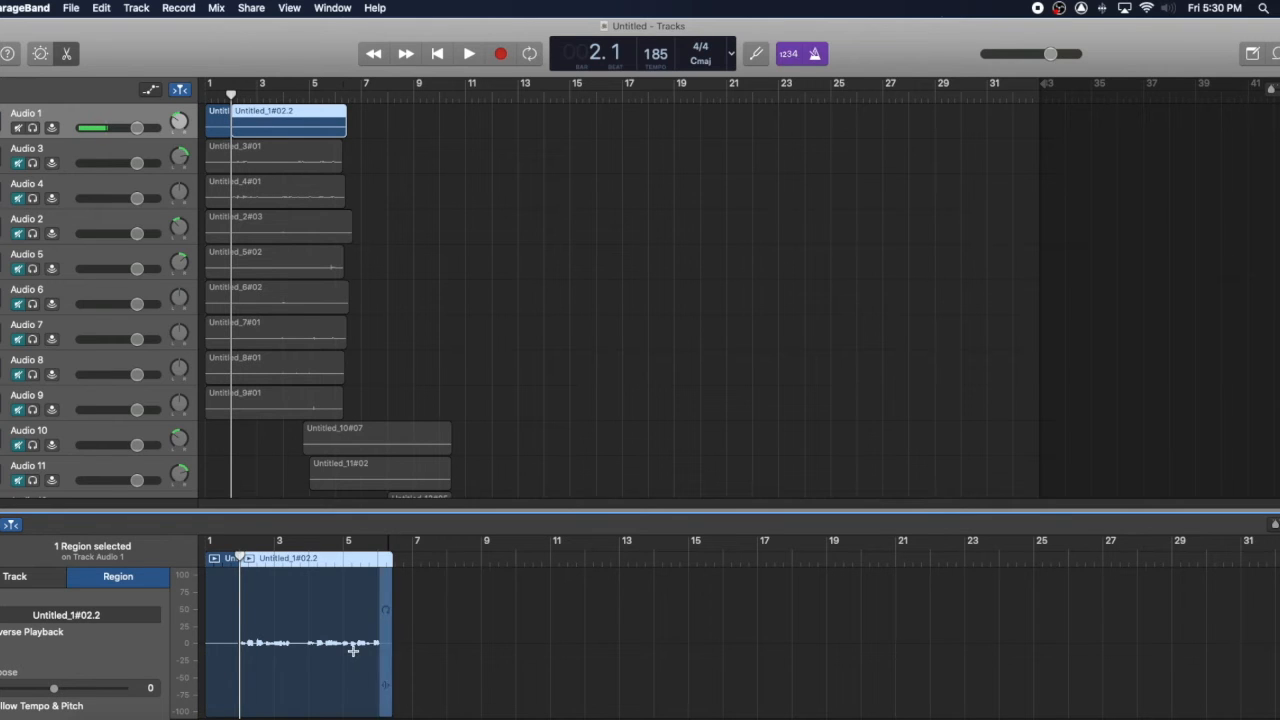
pyautogui.press('super+z')
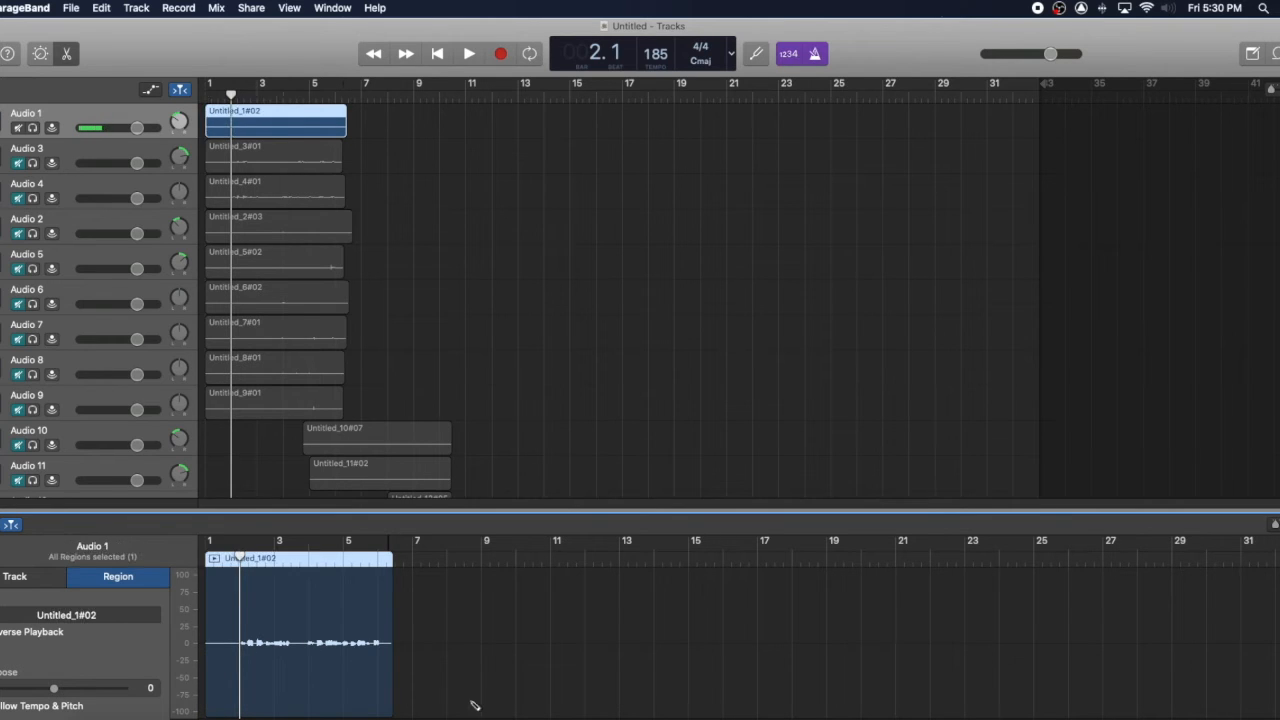
pyautogui.click(619, 340)
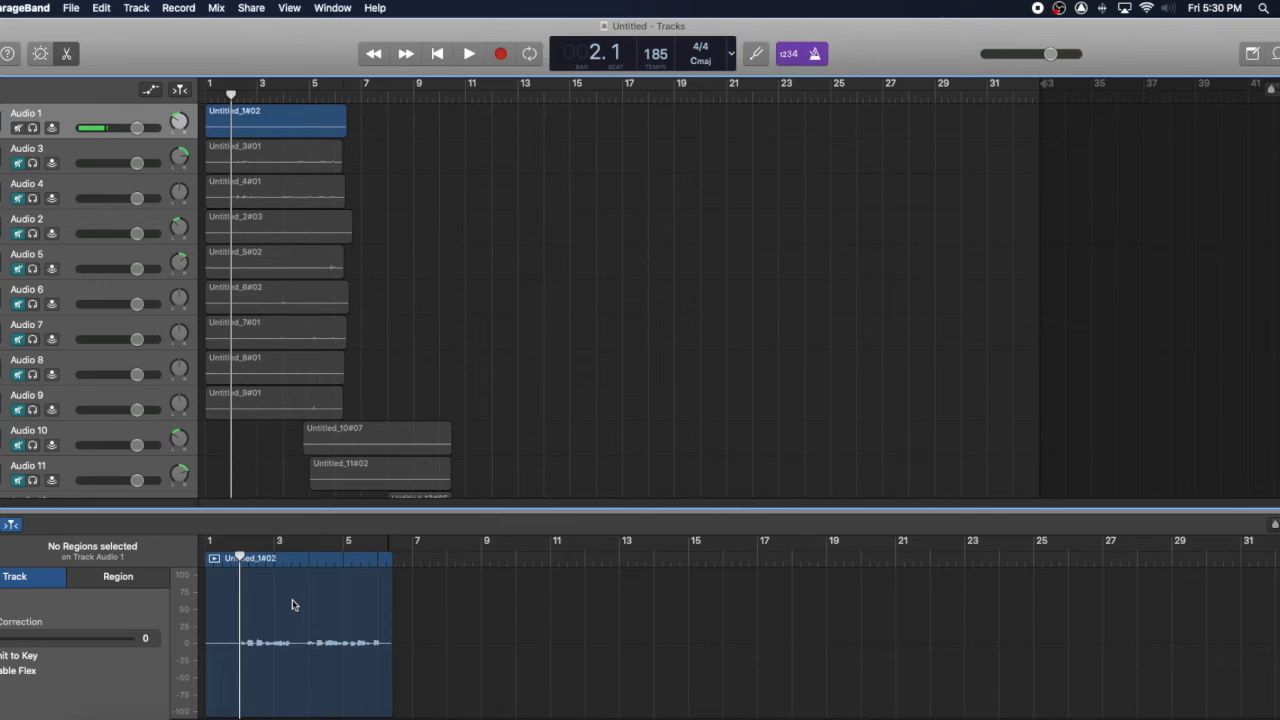
# Try out Flex on Audio 1 by adding a flex marker just before bar 5, and toggle the region's Follow Tempo & Pitch option.
pyautogui.click(325, 555)
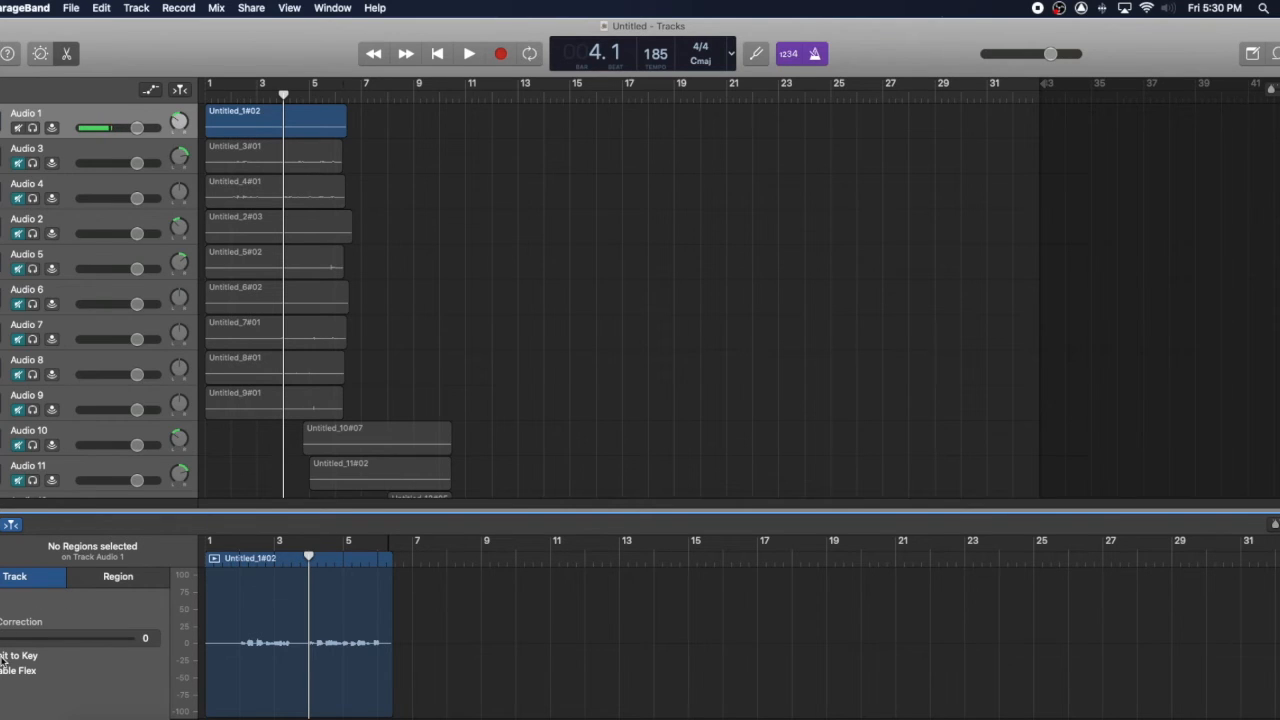
pyautogui.moveTo(0, 638); pyautogui.dragTo(0, 668)
pyautogui.click(5, 670)
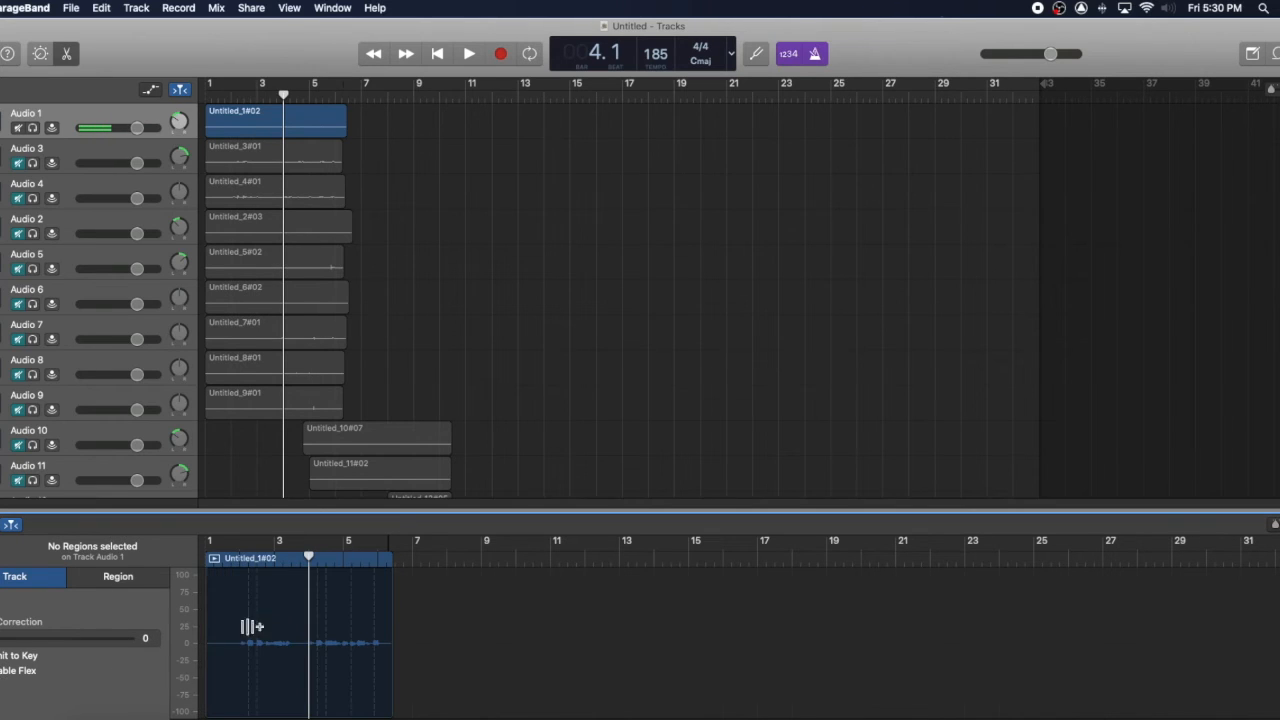
pyautogui.click(339, 643)
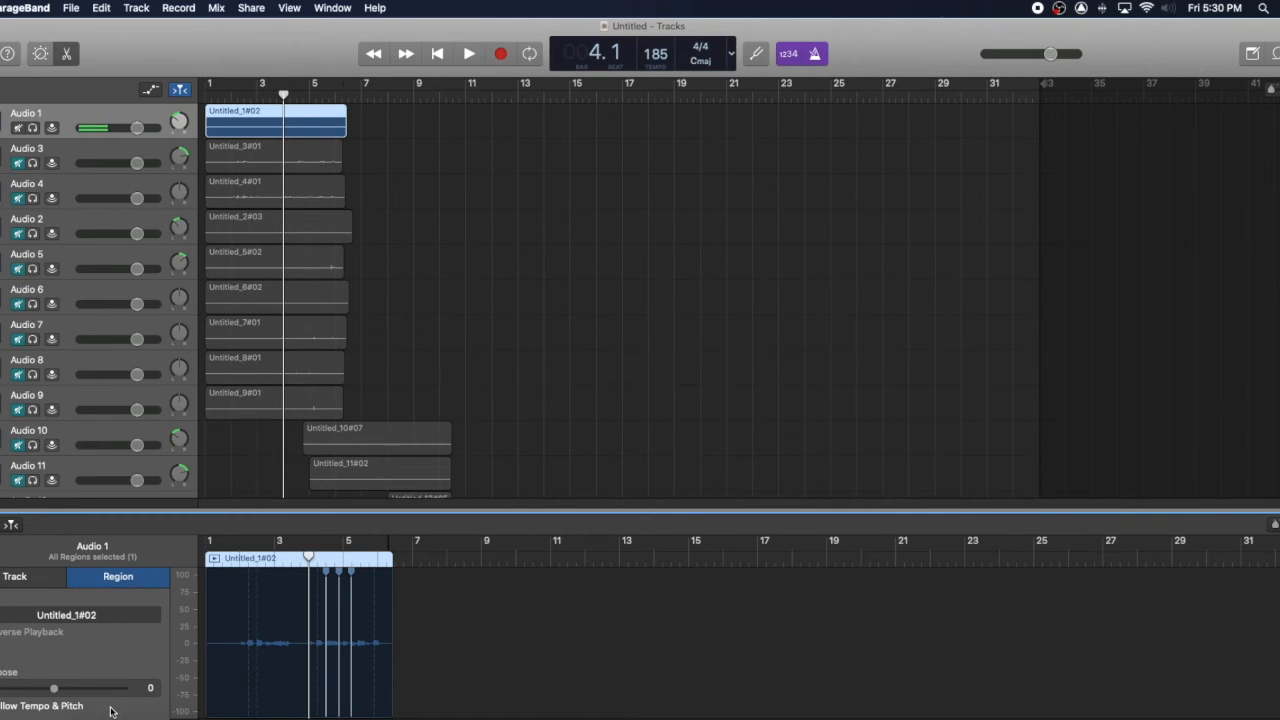
pyautogui.click(0, 706)
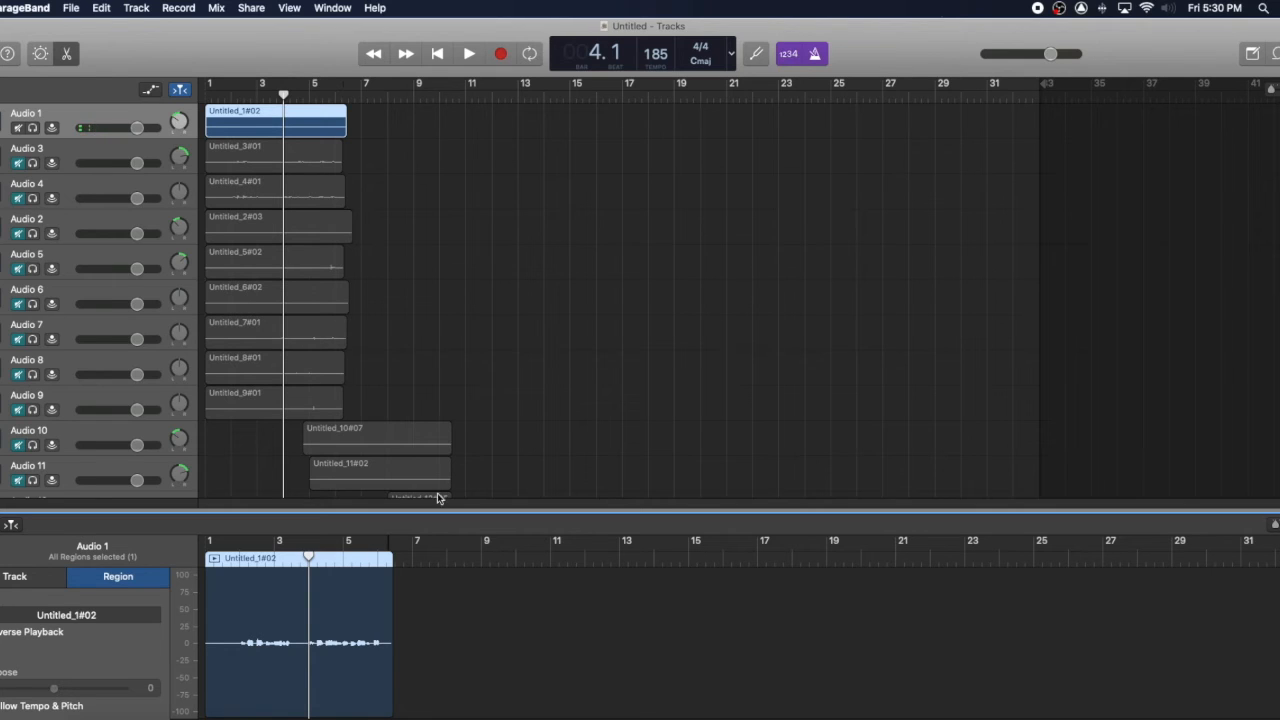
# Return to the editor's track settings, then close the audio editor and deselect the Audio 1 region.
pyautogui.click(47, 580)
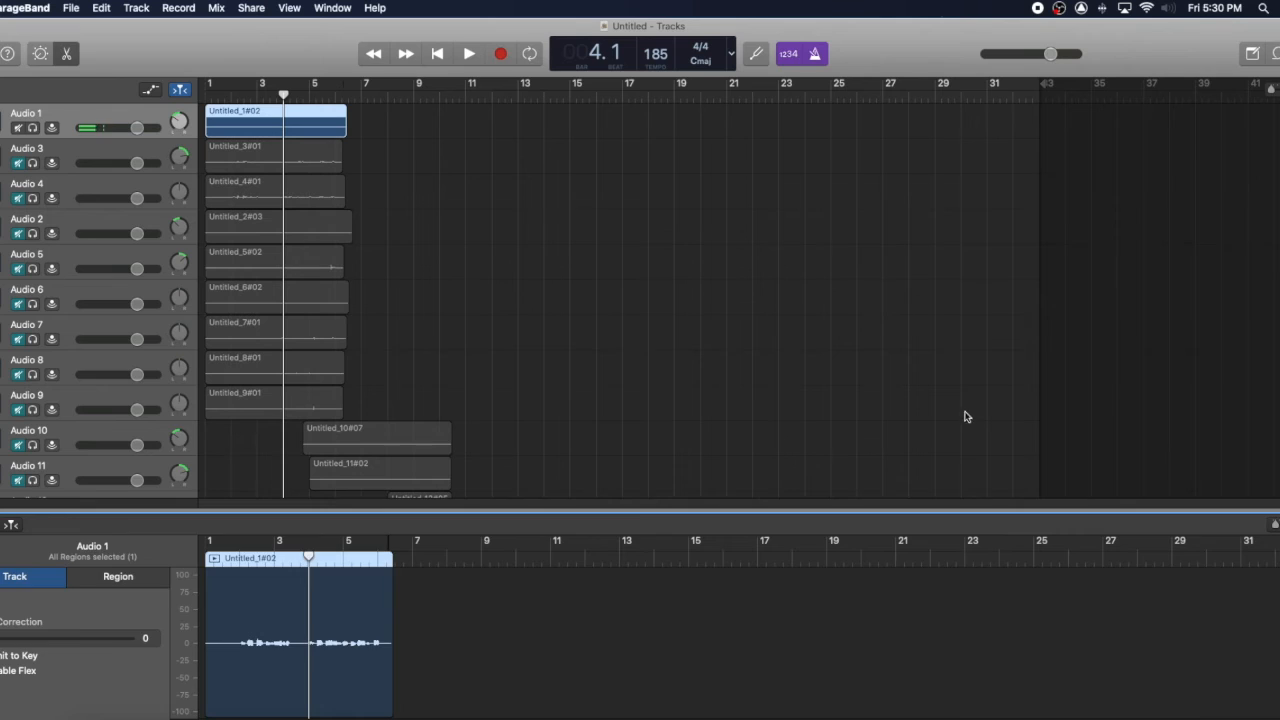
pyautogui.press('b')
pyautogui.press('b')
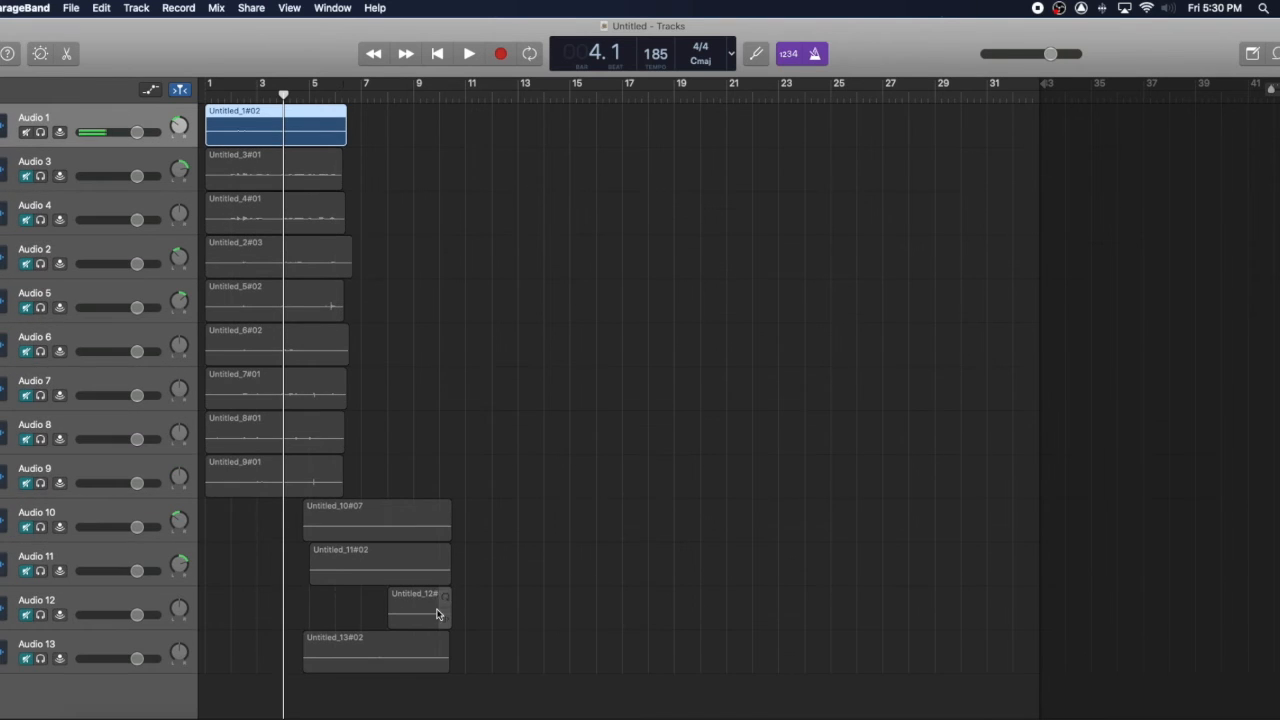
pyautogui.click(650, 350)
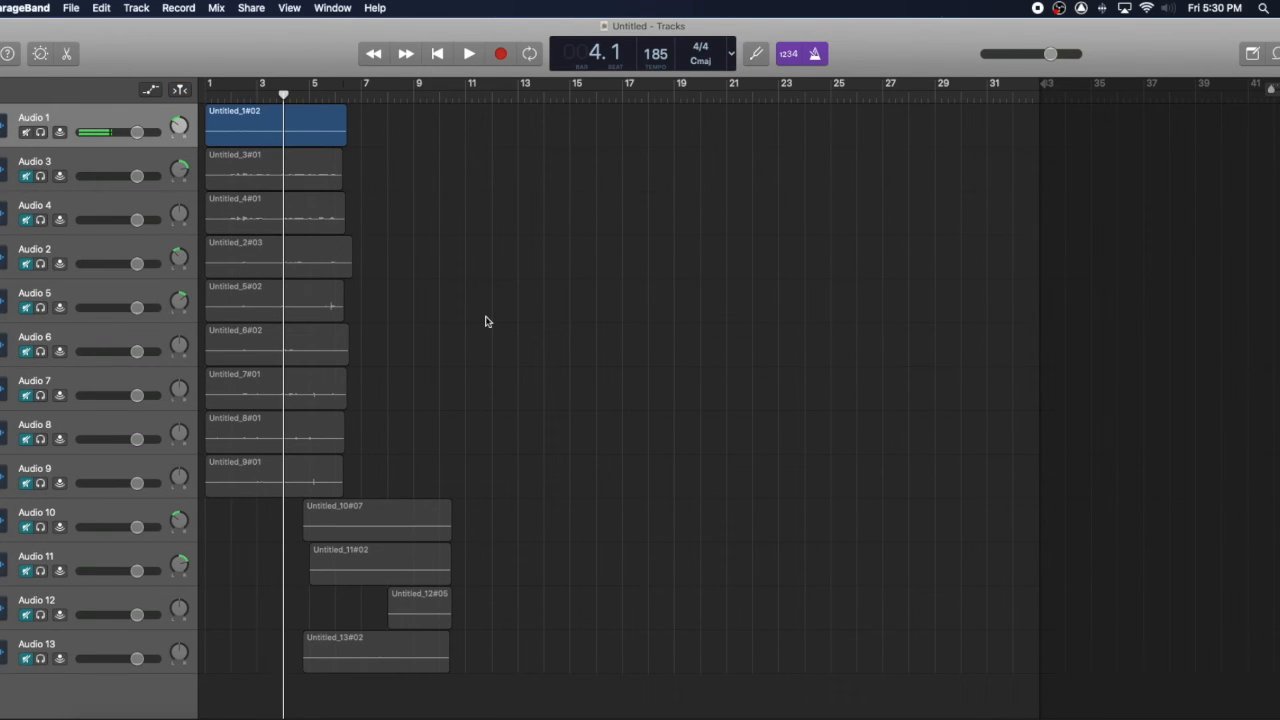
# Return the playhead to the beginning of the project and select the Audio 4 track.
pyautogui.press('Return')
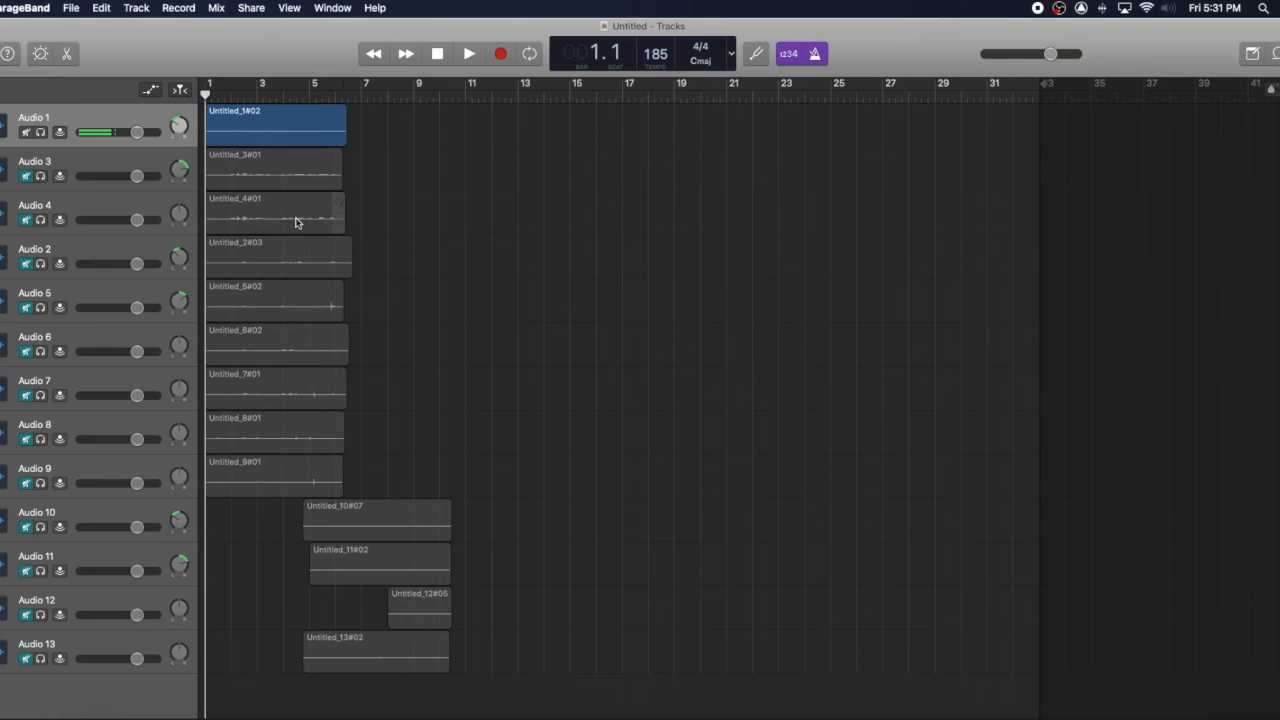
pyautogui.moveTo(351, 206); pyautogui.dragTo(289, 213)
pyautogui.click(451, 218)
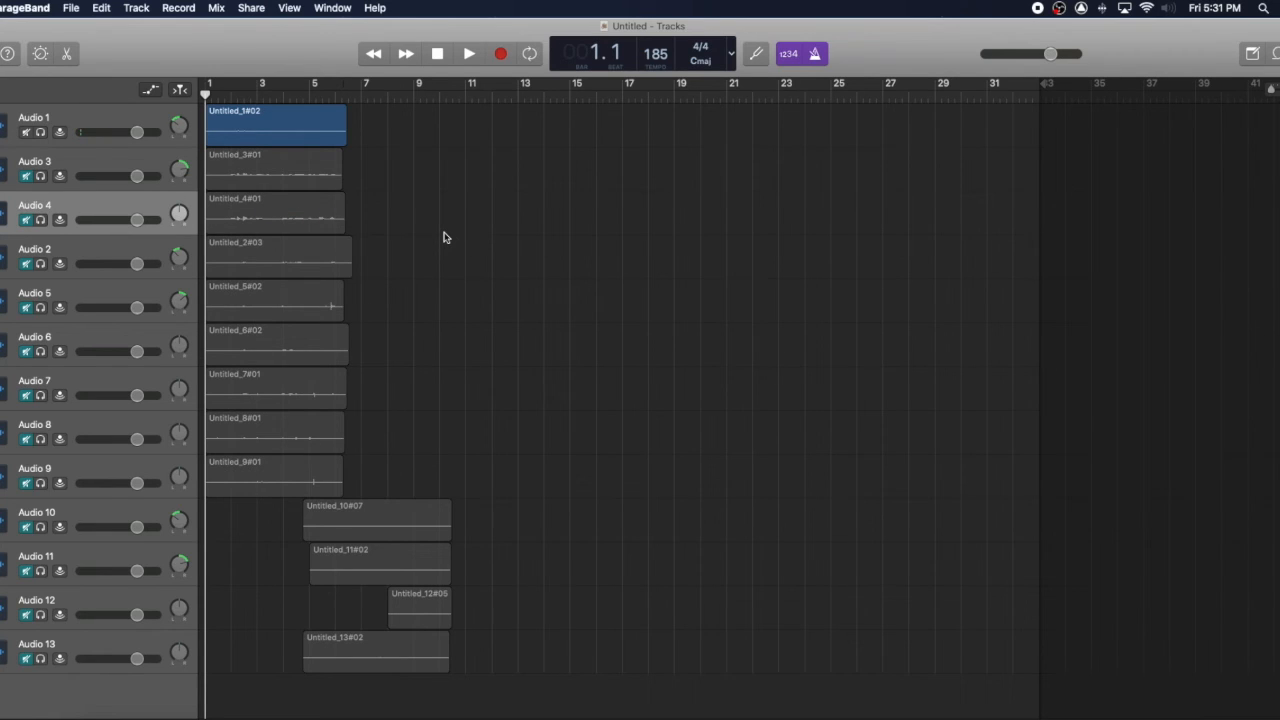
pyautogui.click(246, 226)
pyautogui.click(517, 240)
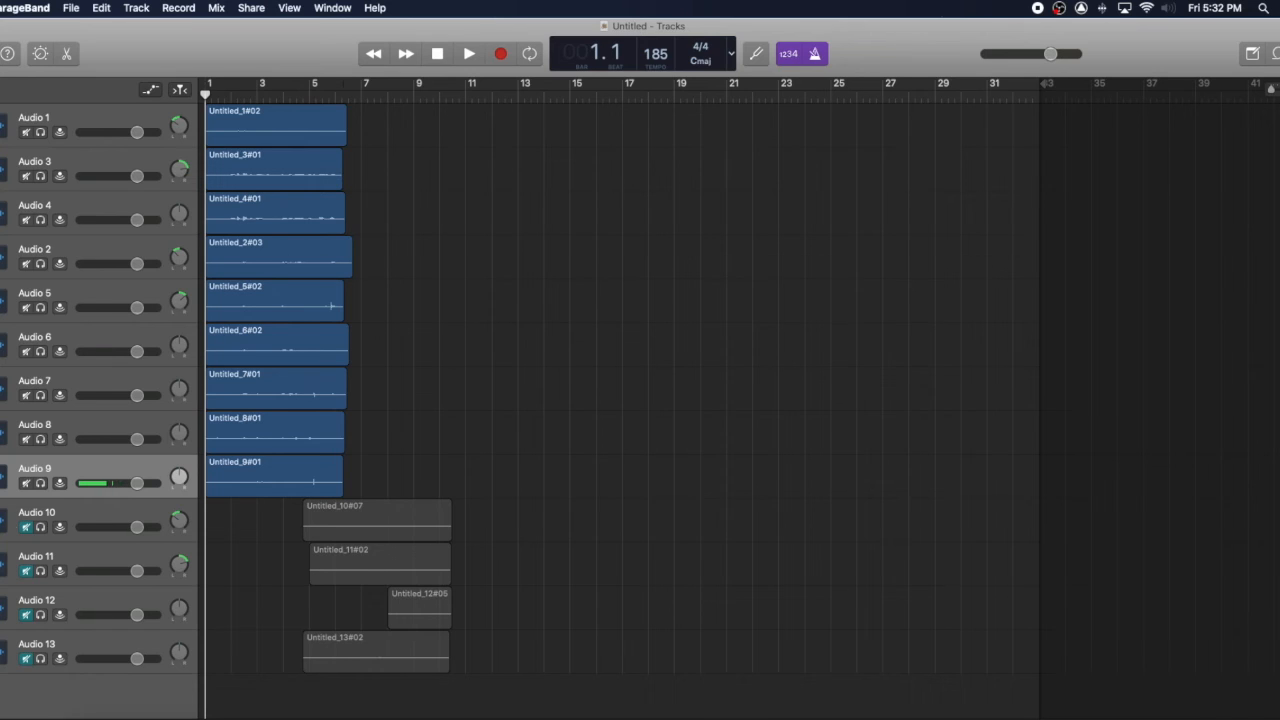
# Mute tracks Audio 3 through Audio 9, and listen to Audio 1 on its own from the start.
pyautogui.click(26, 483)
pyautogui.moveTo(22, 455); pyautogui.dragTo(30, 170)
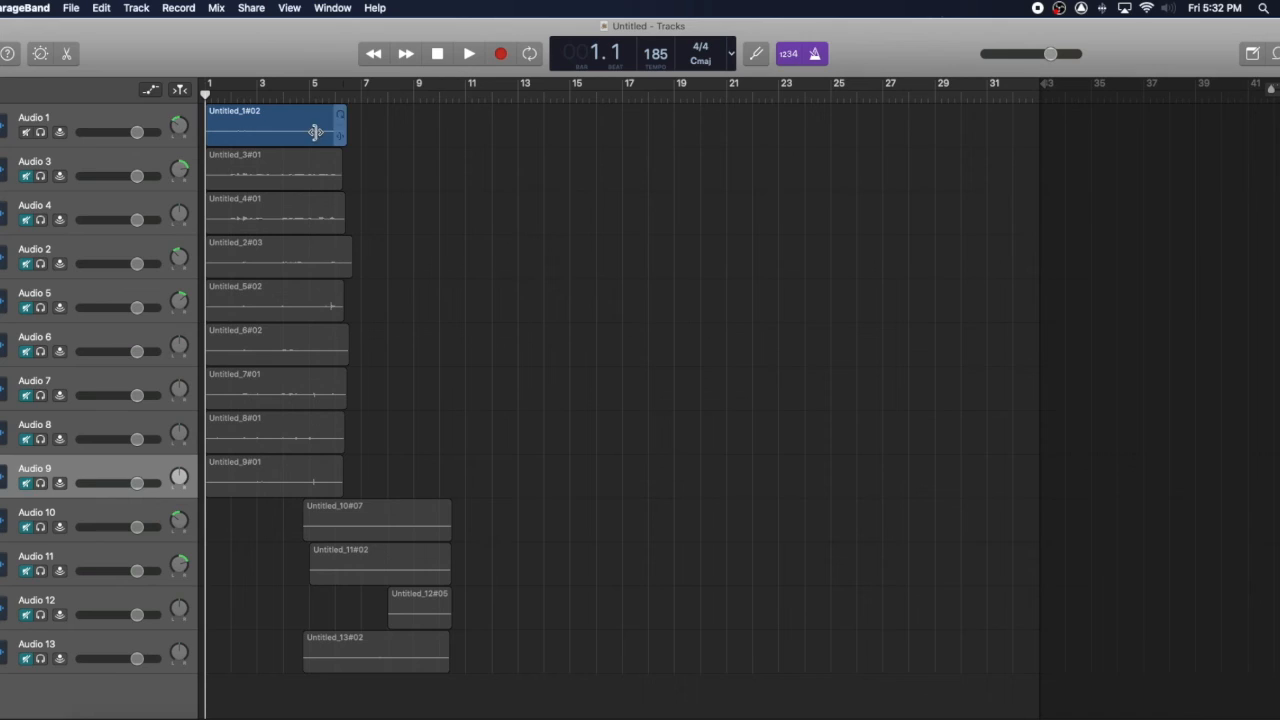
pyautogui.click(100, 115)
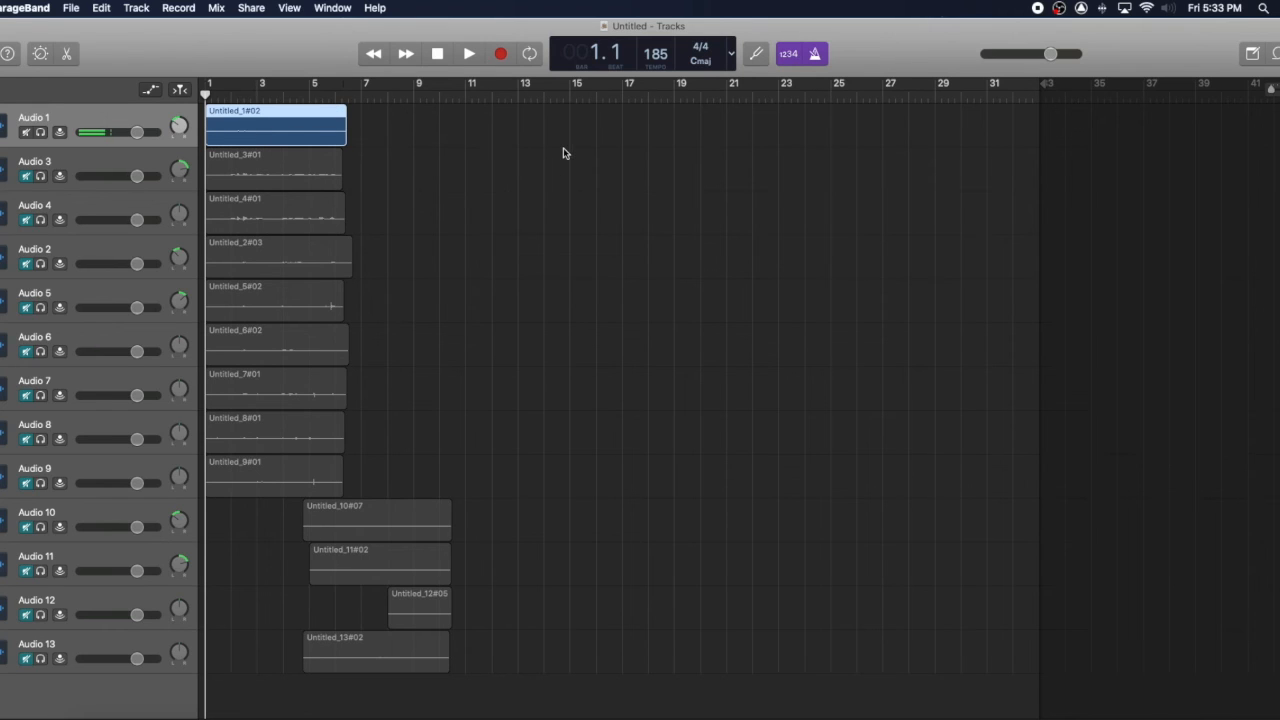
pyautogui.press('space')
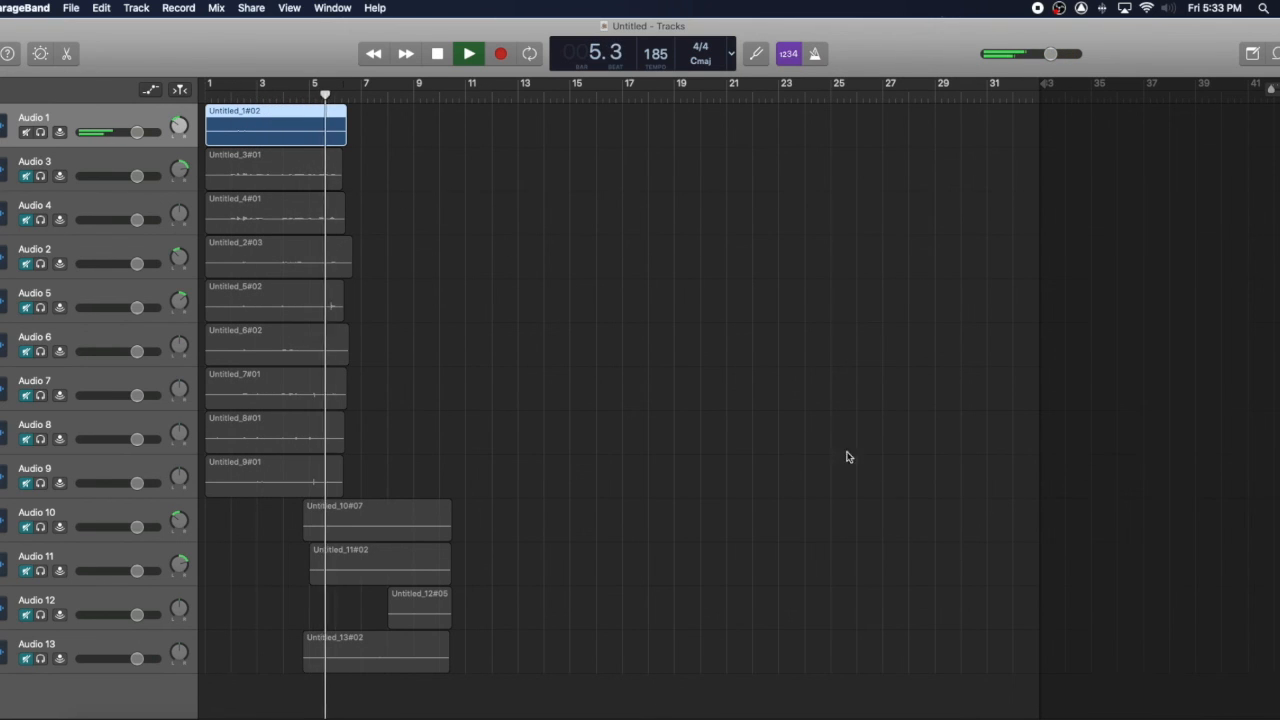
pyautogui.press('space')
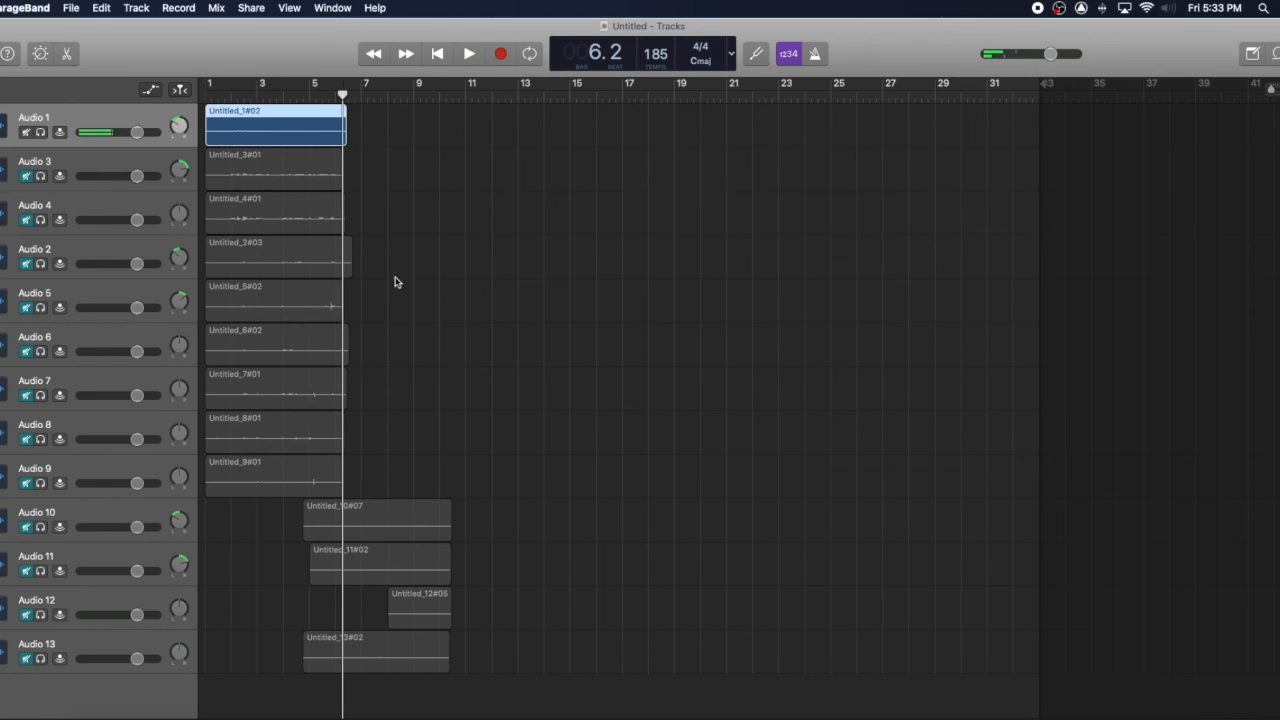
# Unmute Audio 3 and play it together with Audio 1 from the beginning.
pyautogui.click(31, 178)
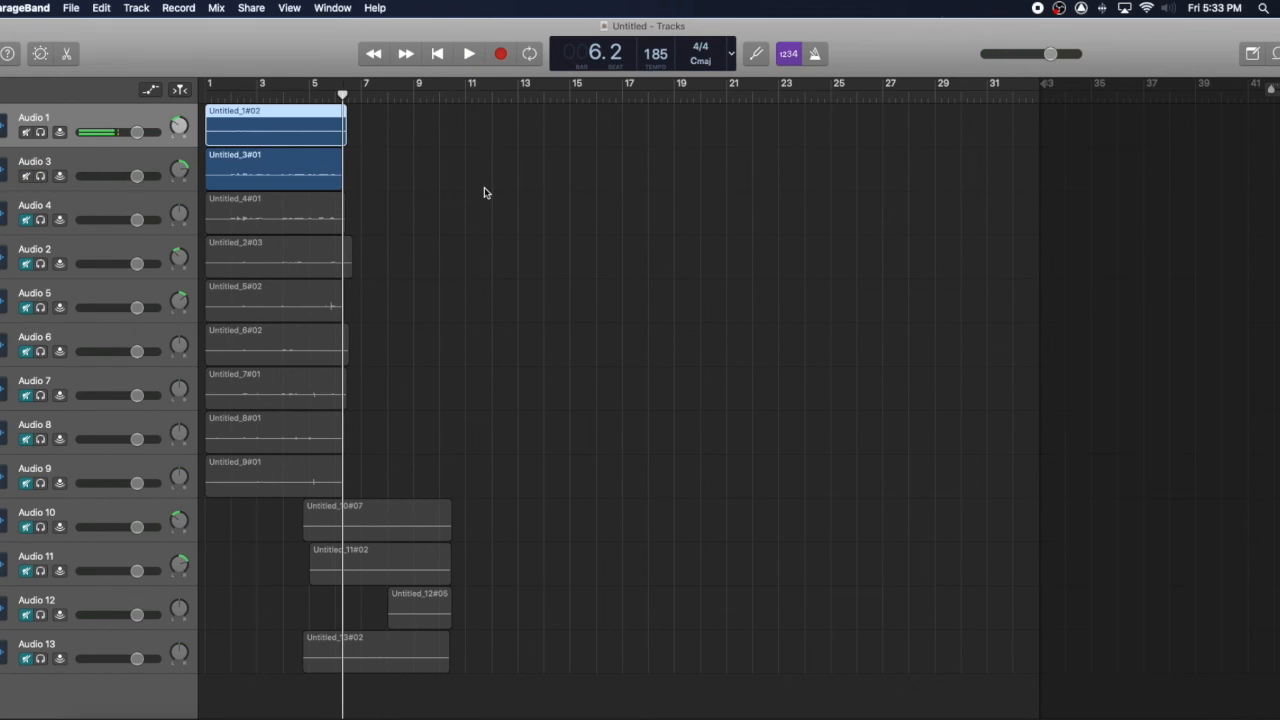
pyautogui.press('Return')
pyautogui.press('space')
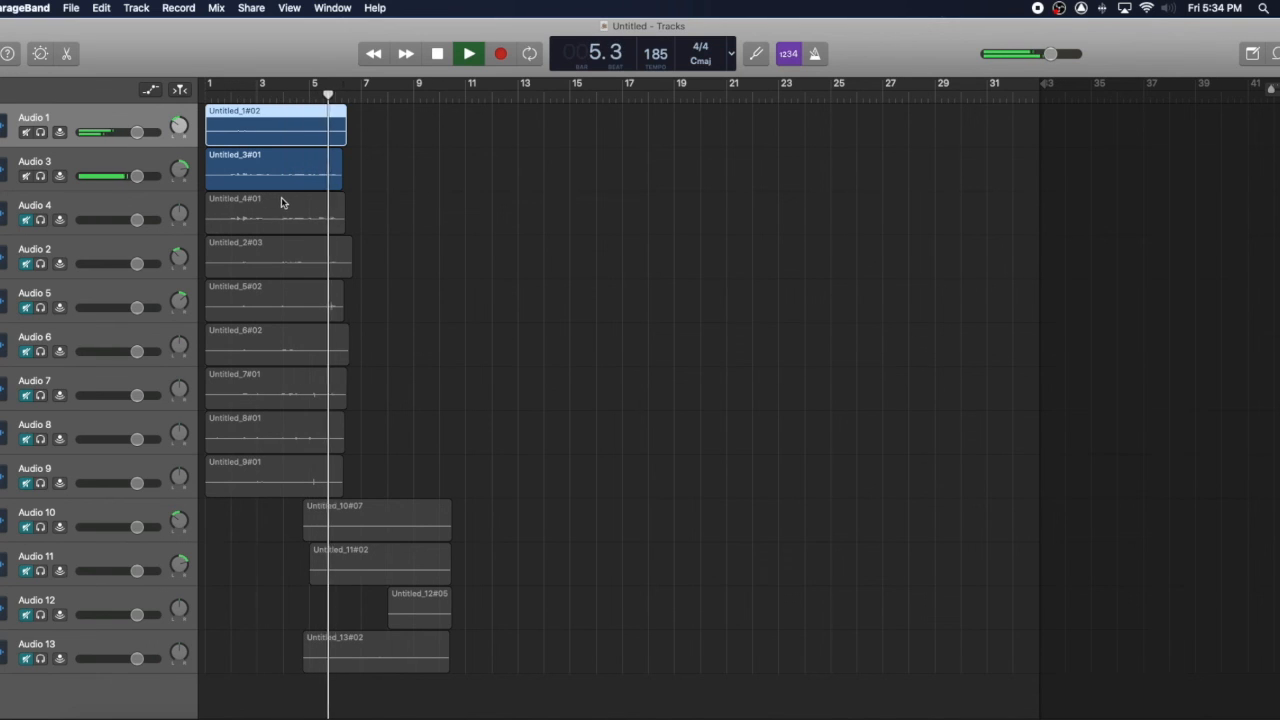
pyautogui.press('space')
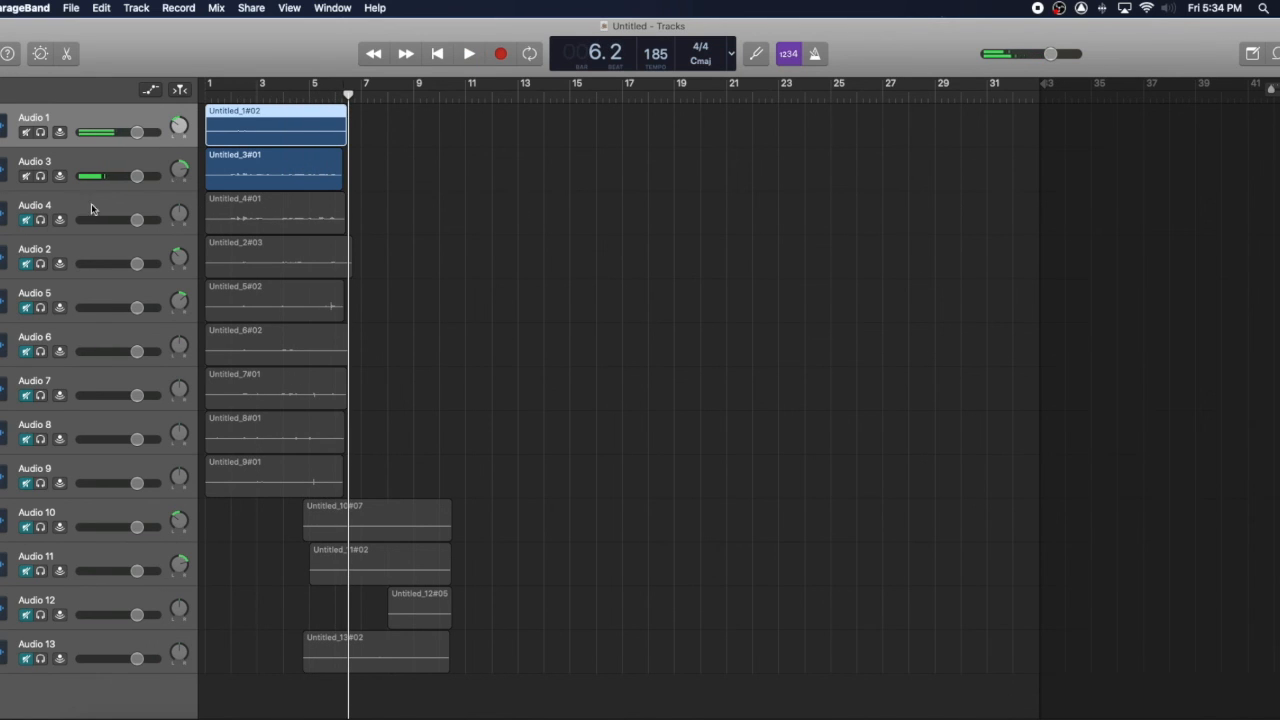
# Unmute Audio 4 and play it with Audio 1 and Audio 3 from the beginning.
pyautogui.keyDown('shift'); pyautogui.click(232, 216); pyautogui.keyUp('shift')
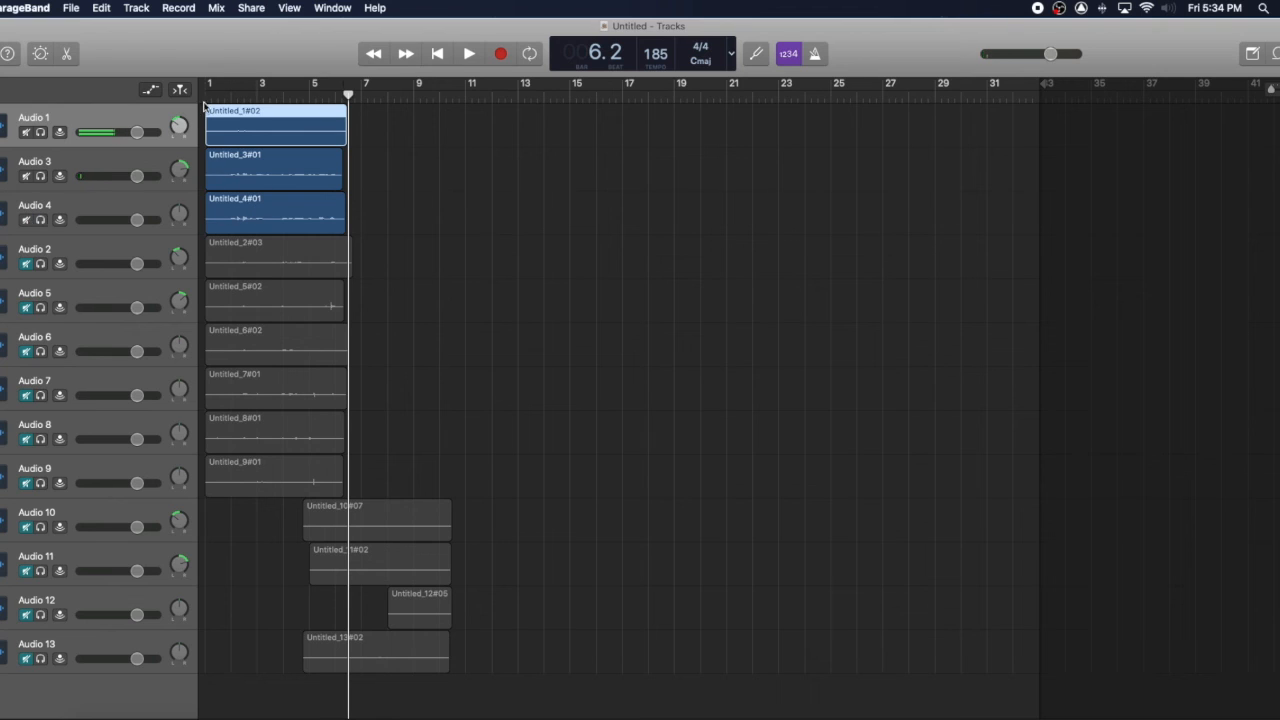
pyautogui.press('Return')
pyautogui.press('space')
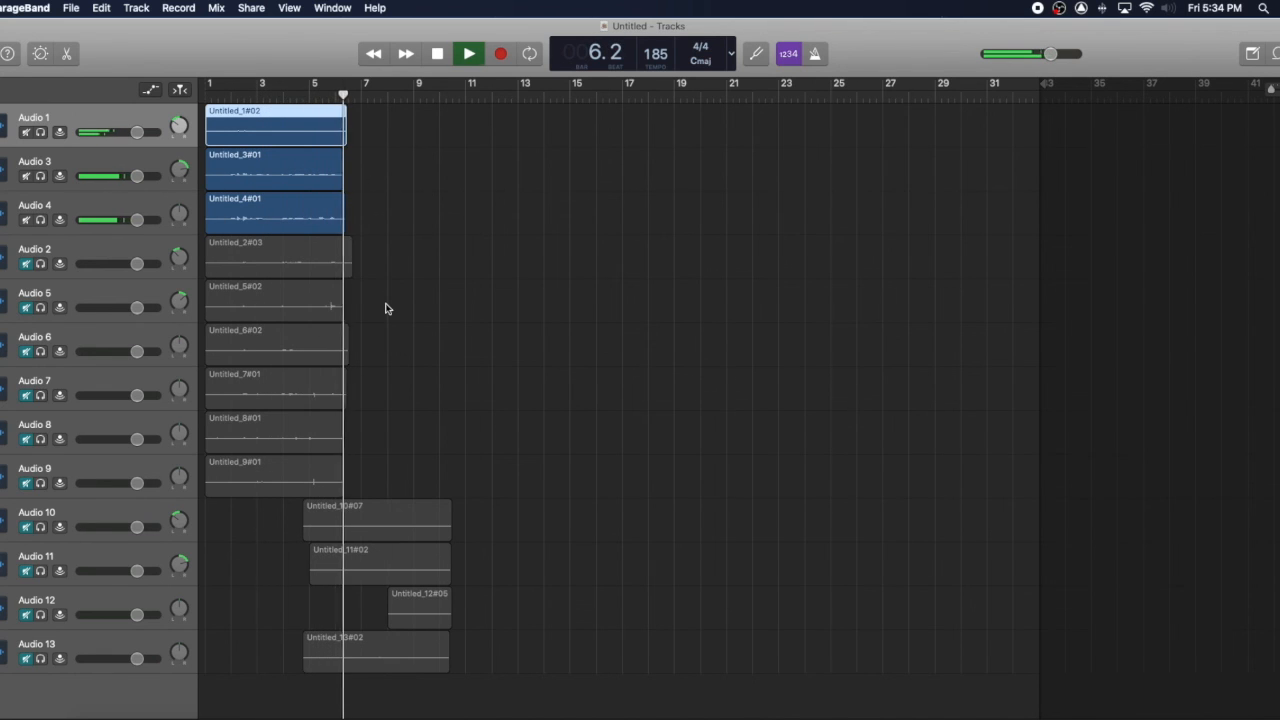
pyautogui.press('space')
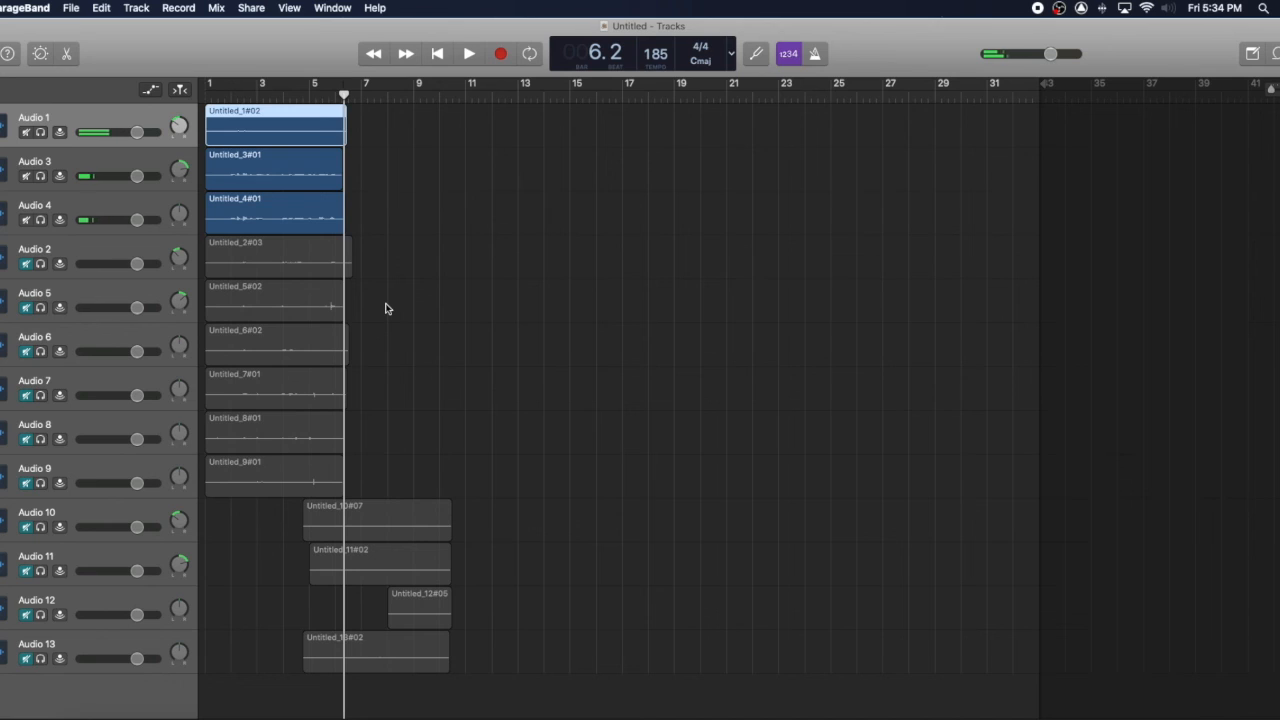
# Unmute Audio 2 and Audio 5, and play the growing mix from the beginning.
pyautogui.keyDown('shift'); pyautogui.click(28, 258); pyautogui.keyUp('shift')
pyautogui.keyDown('shift'); pyautogui.click(30, 300); pyautogui.keyUp('shift')
pyautogui.click(200, 98)
pyautogui.press('space')
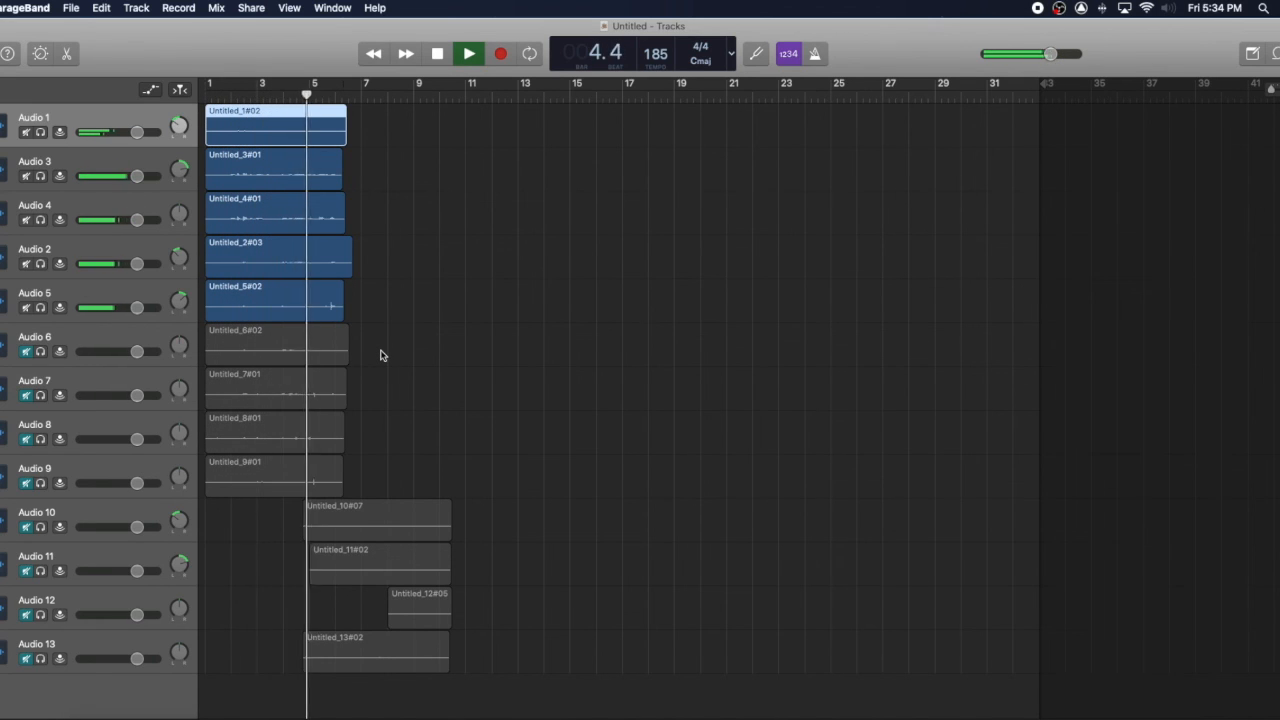
pyautogui.press('space')
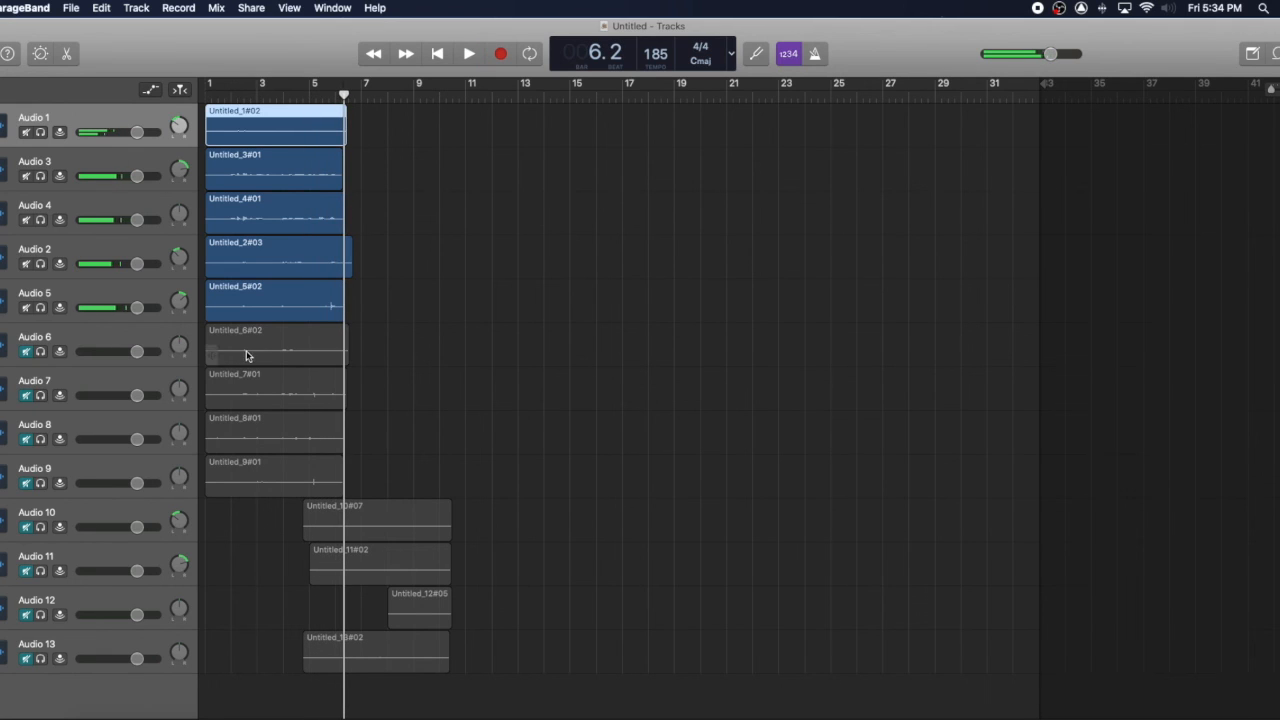
# Unmute Audio 6 and Audio 7, and play the combined tracks from the beginning.
pyautogui.click(26, 352)
pyautogui.click(26, 395)
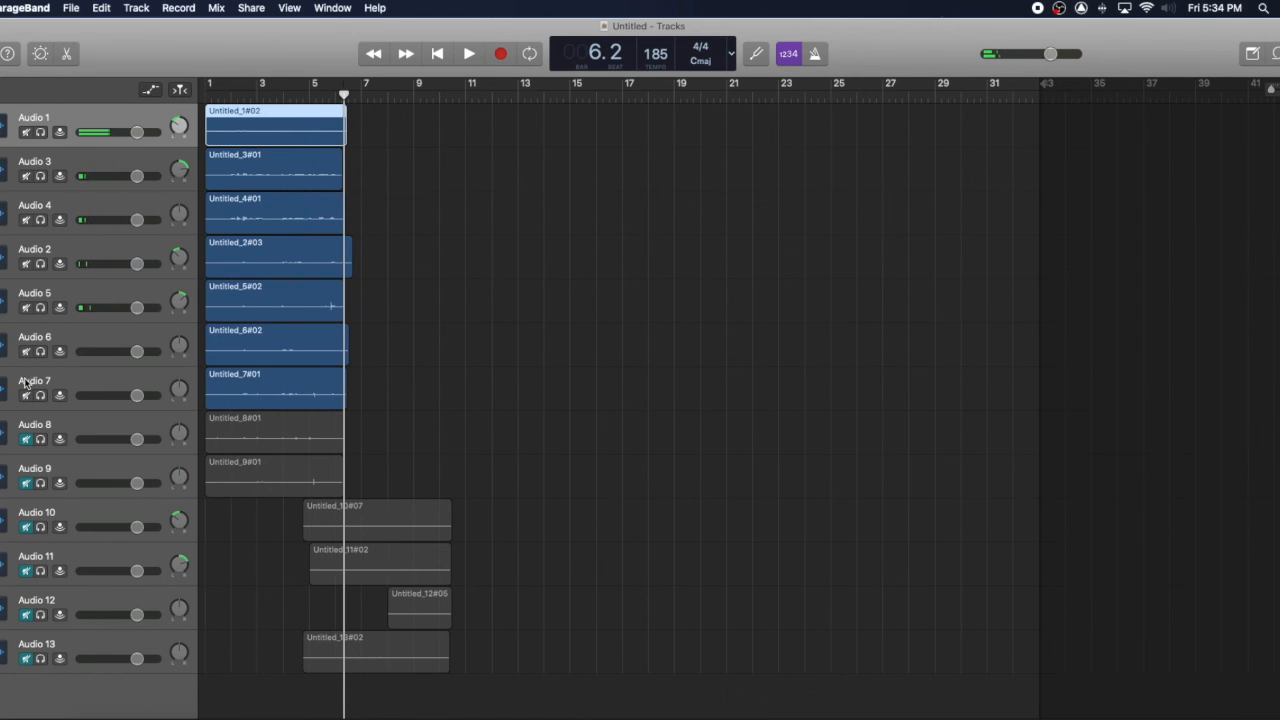
pyautogui.click(209, 96)
pyautogui.press('space')
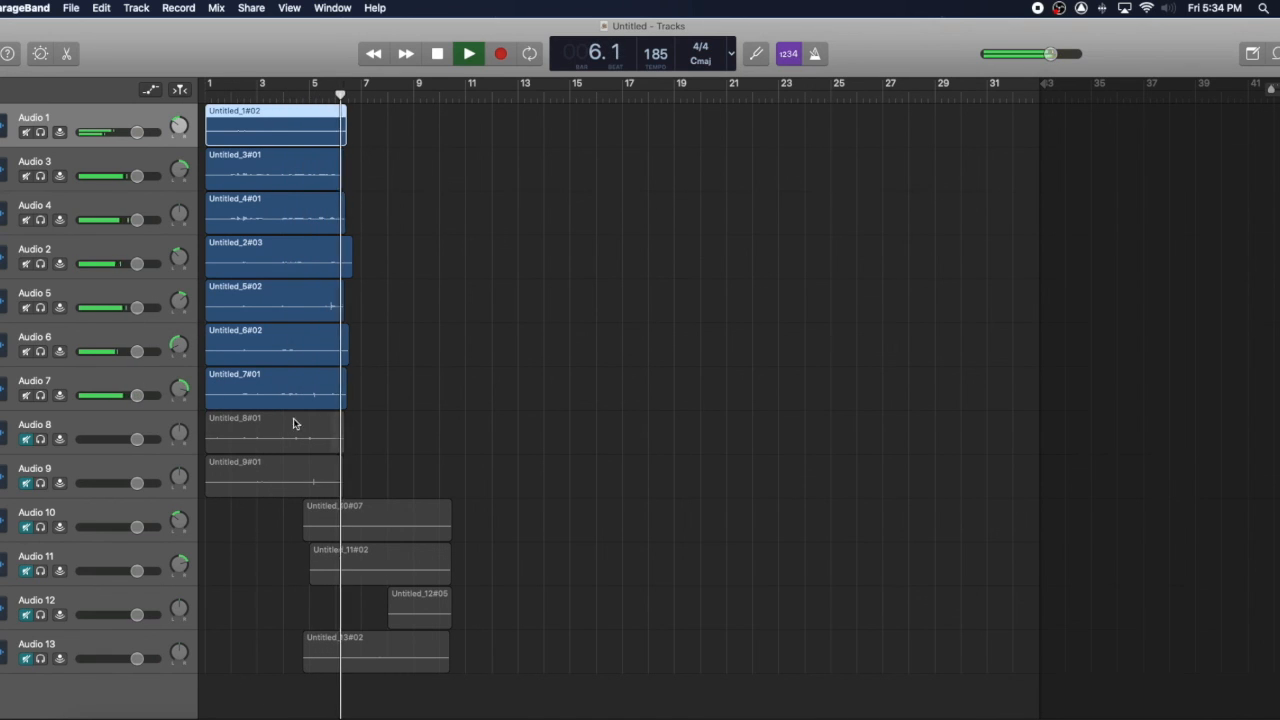
pyautogui.press('space')
# Solo Audio 7, listen to it from about bar 5, and turn its solo off again.
pyautogui.click(41, 396)
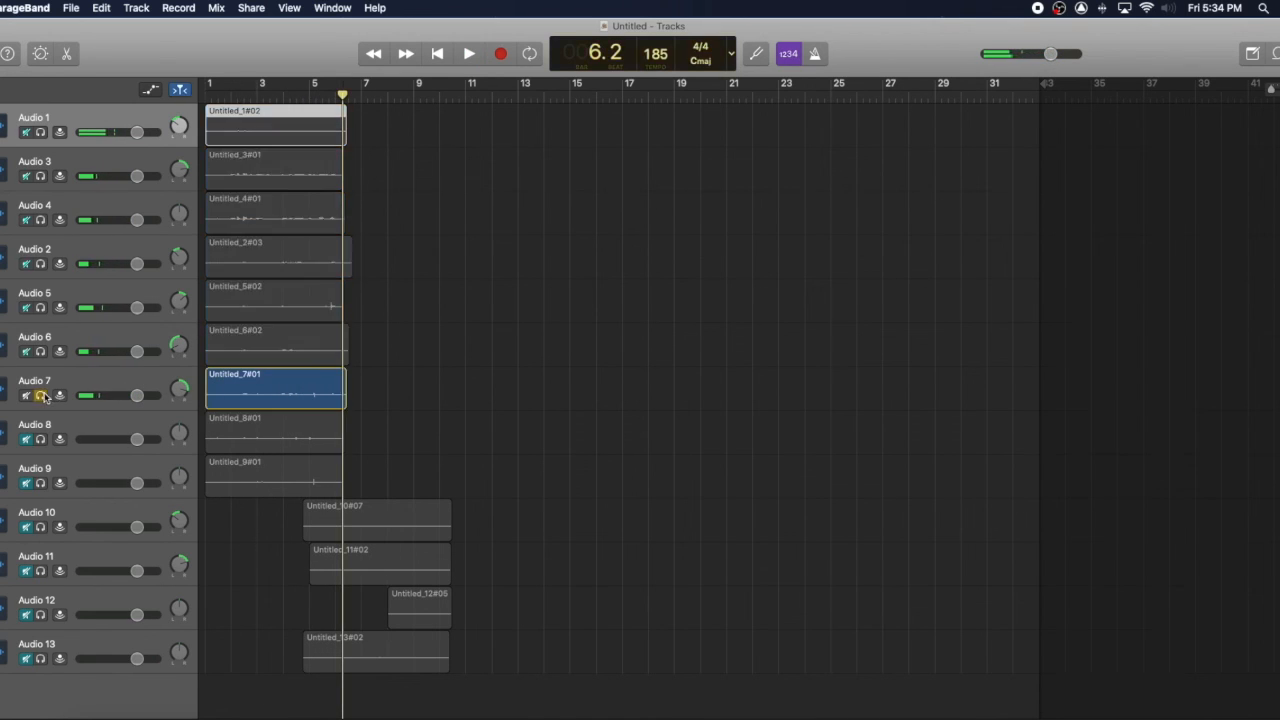
pyautogui.click(312, 88)
pyautogui.press('space')
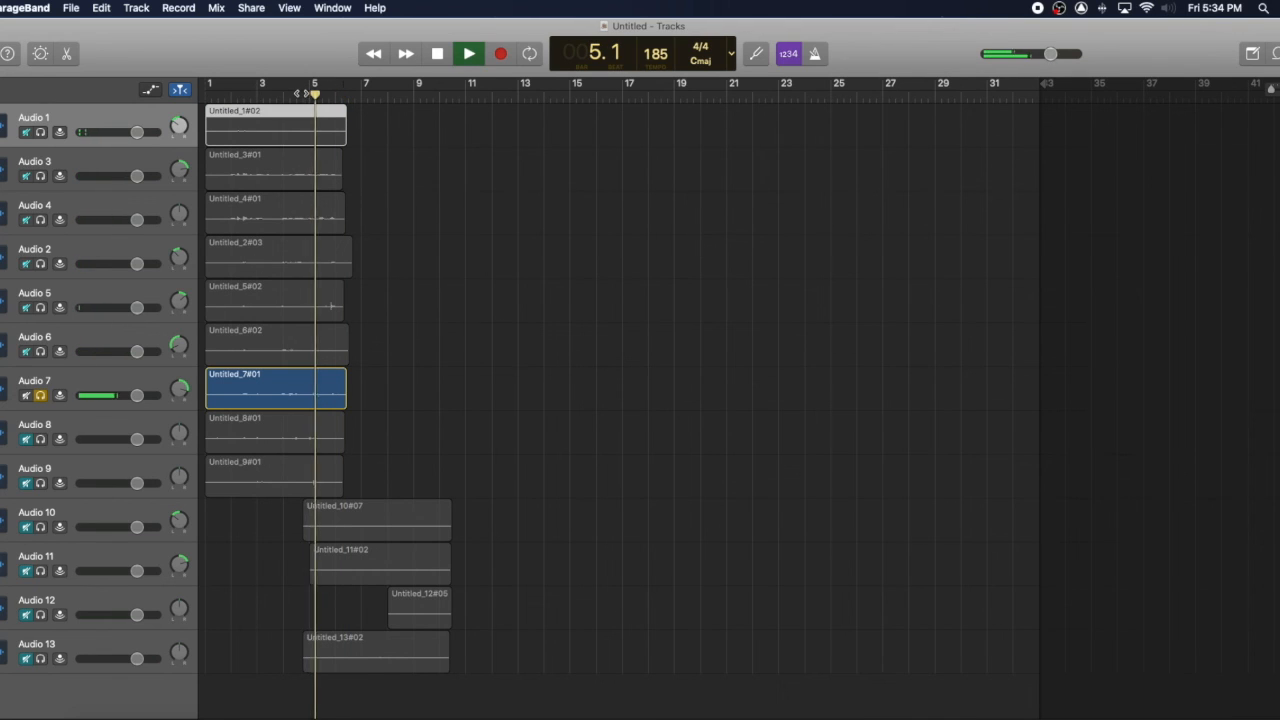
pyautogui.press('space')
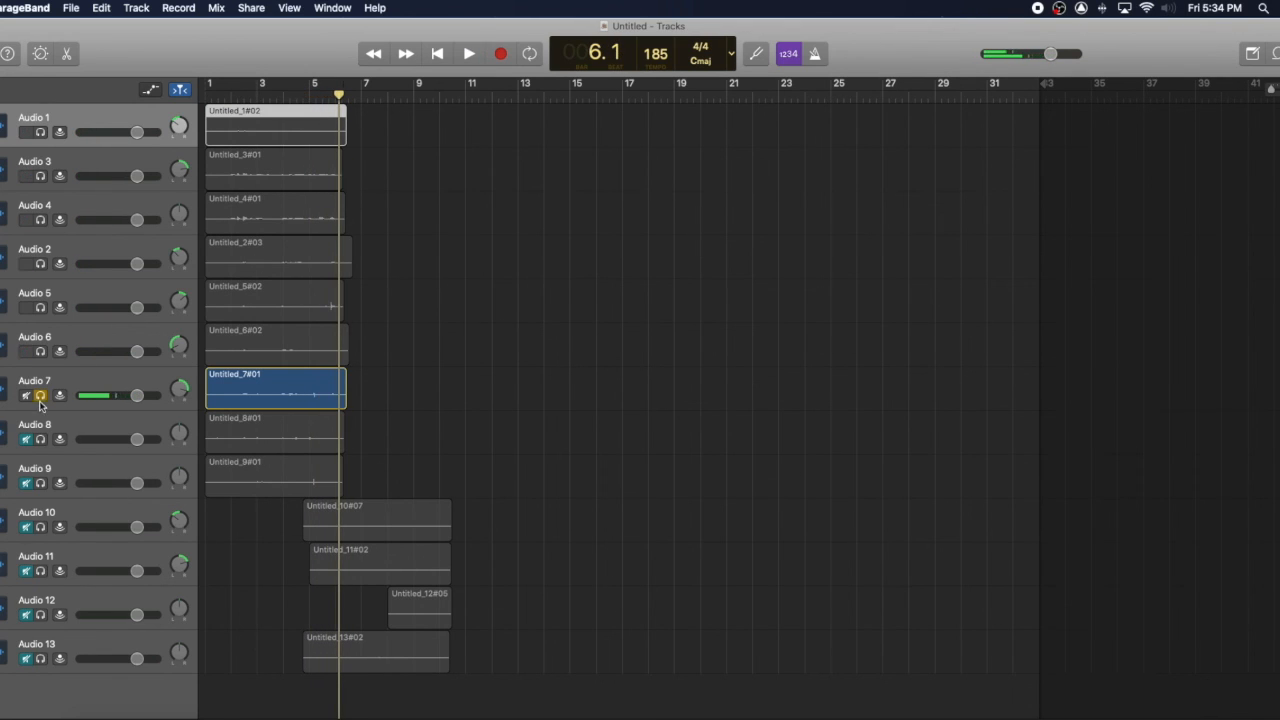
pyautogui.click(41, 397)
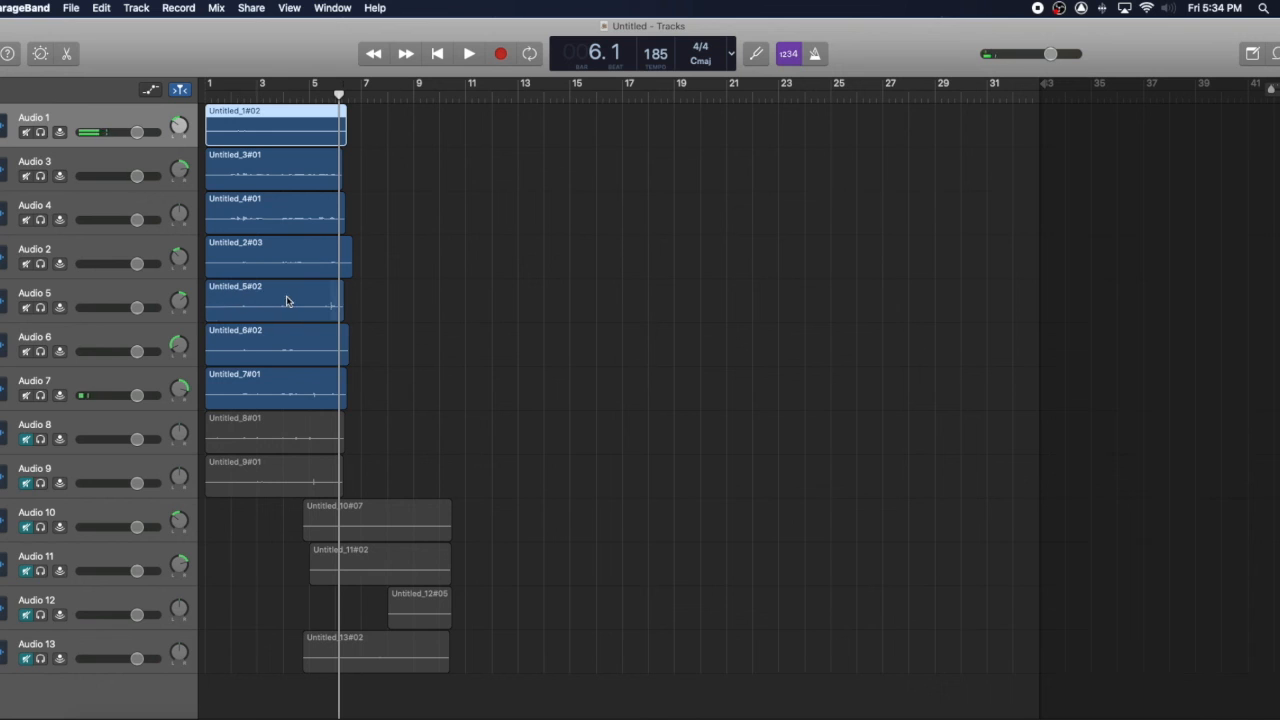
# Show the tracks' volume automation briefly, hide it again, and return the playhead to bar 1.
pyautogui.press('a')
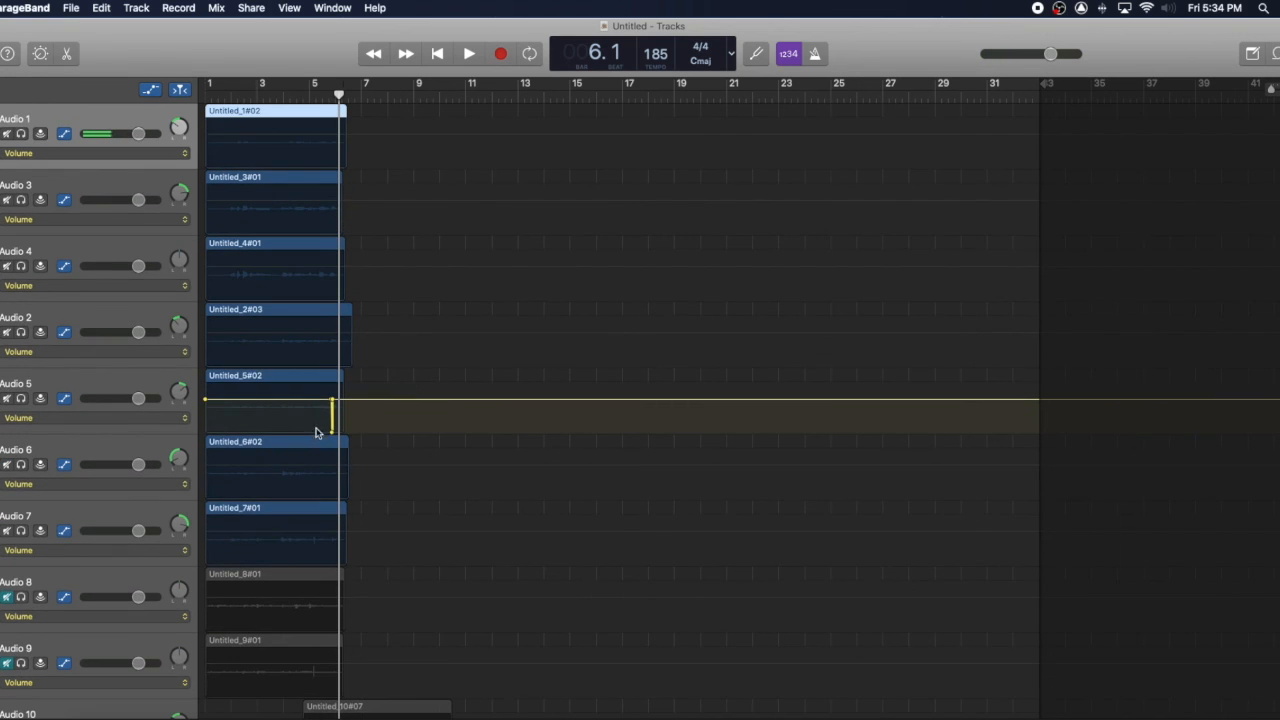
pyautogui.press('a')
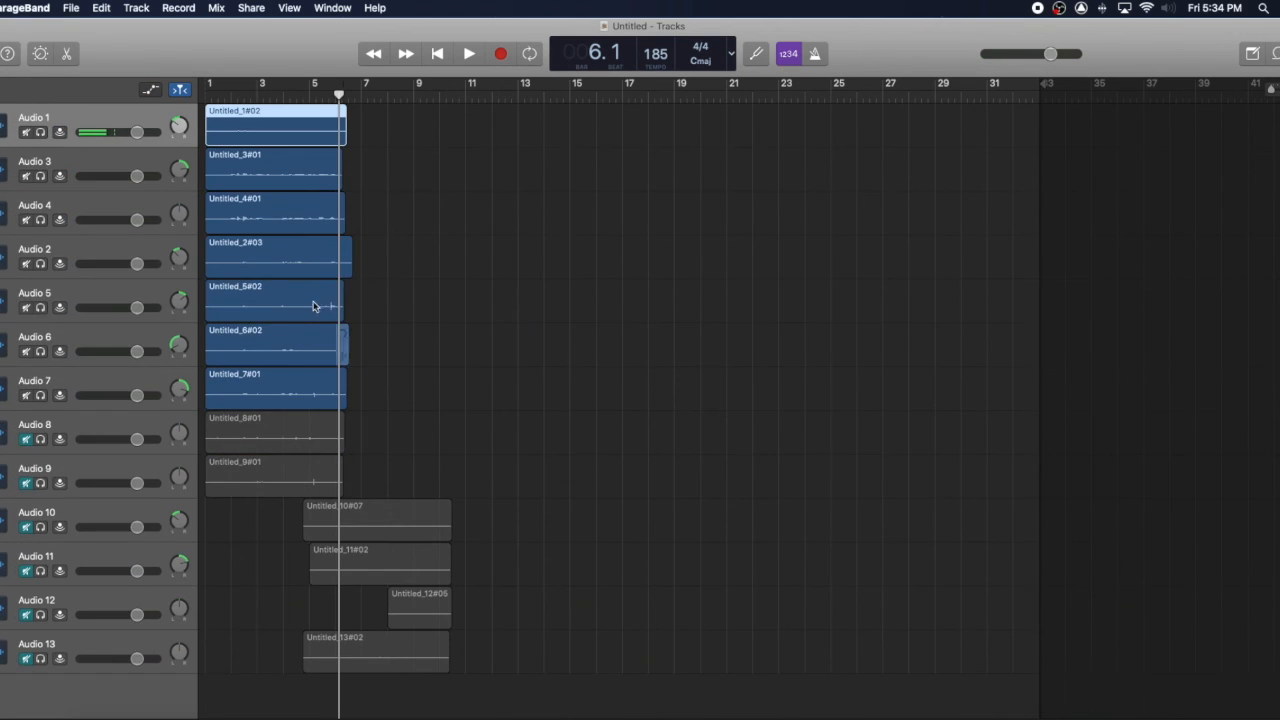
pyautogui.click(206, 88)
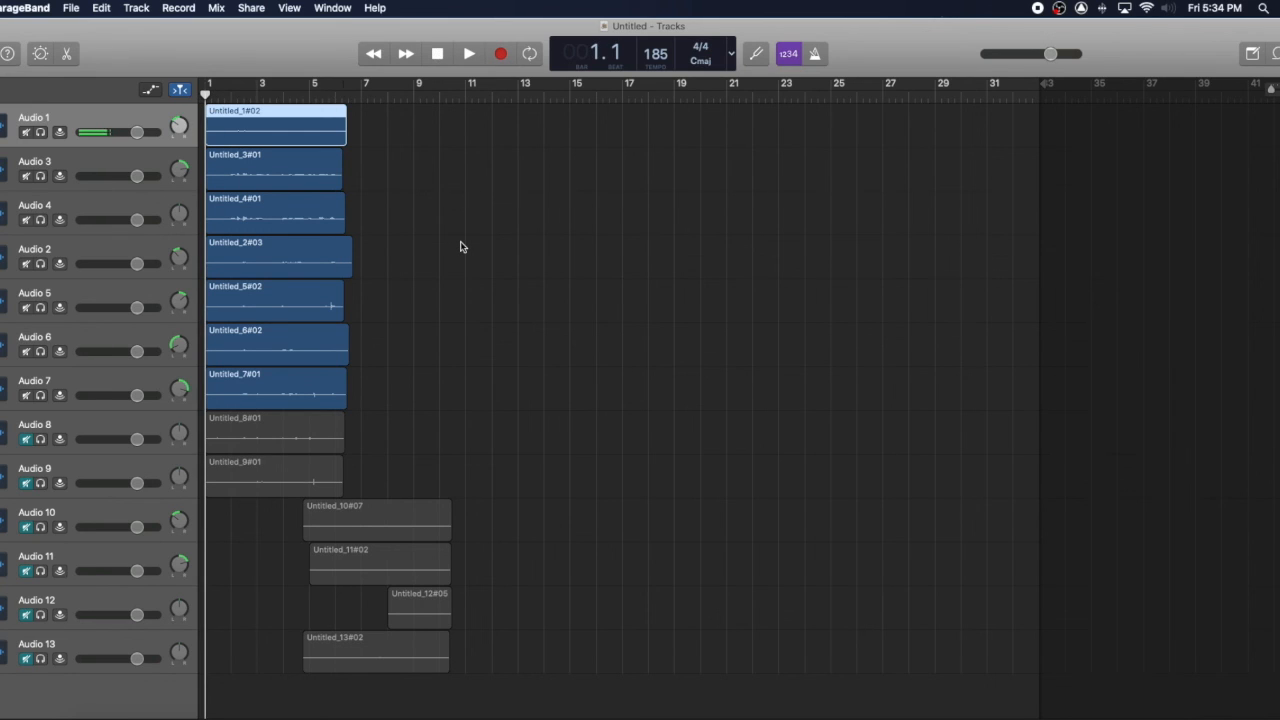